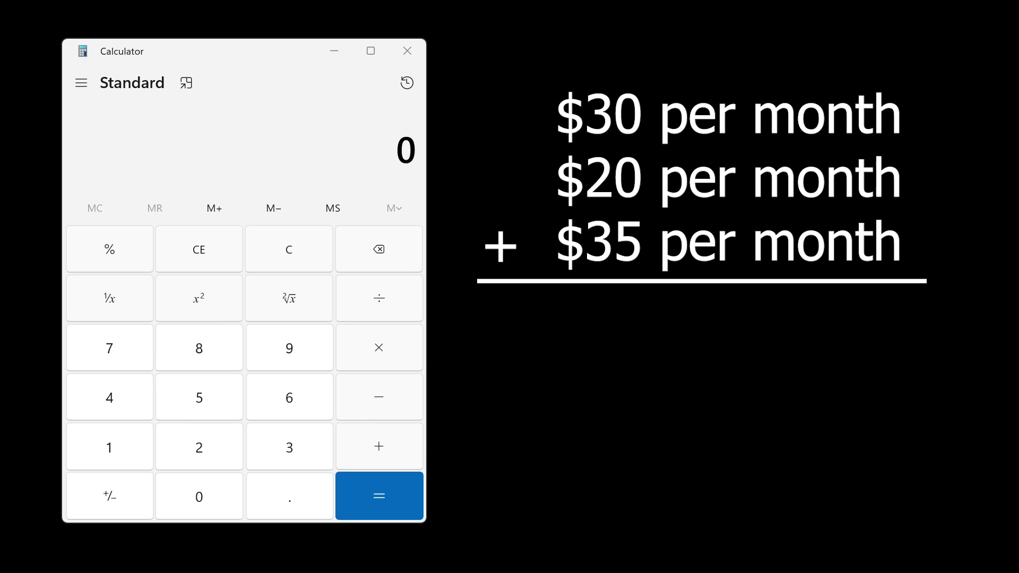
# Step: Compute 50+35 = 85 and 85 × 12 = 1,020, then type the prompt 'Low angle photo of a baby dragon…'
pyautogui.click(315, 450)
pyautogui.click(199, 397)
pyautogui.click(362, 486)
pyautogui.click(379, 348)
pyautogui.click(136, 455)
pyautogui.click(199, 448)
pyautogui.click(370, 497)
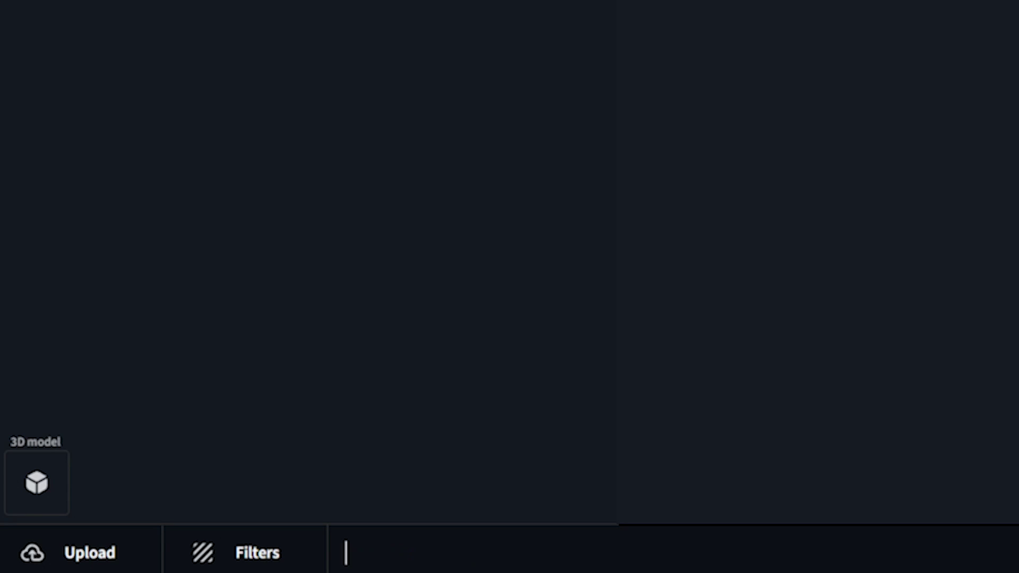
pyautogui.write('Low angle photo of a')
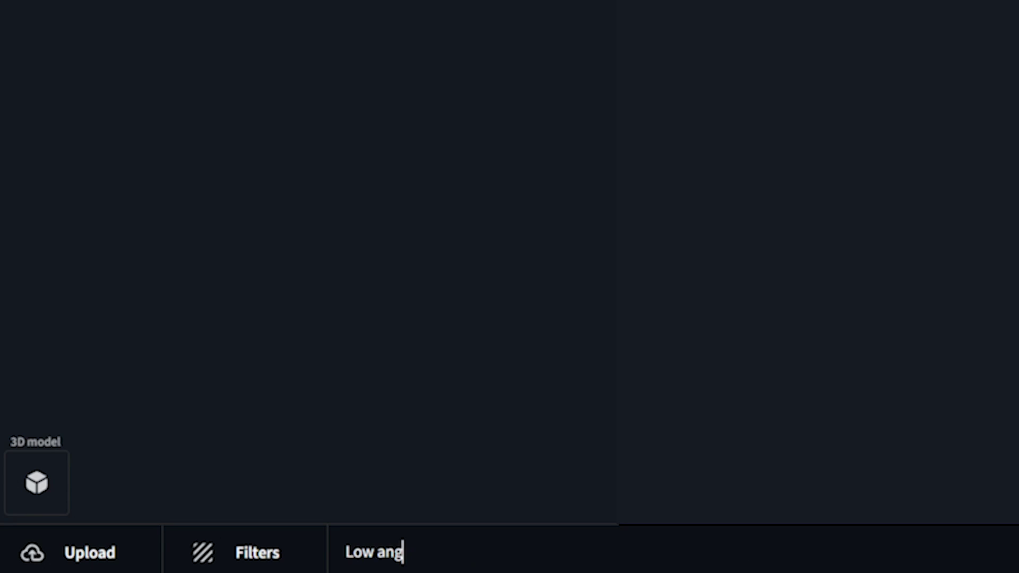
pyautogui.write(' baby dragon looking over a burning hillside.')
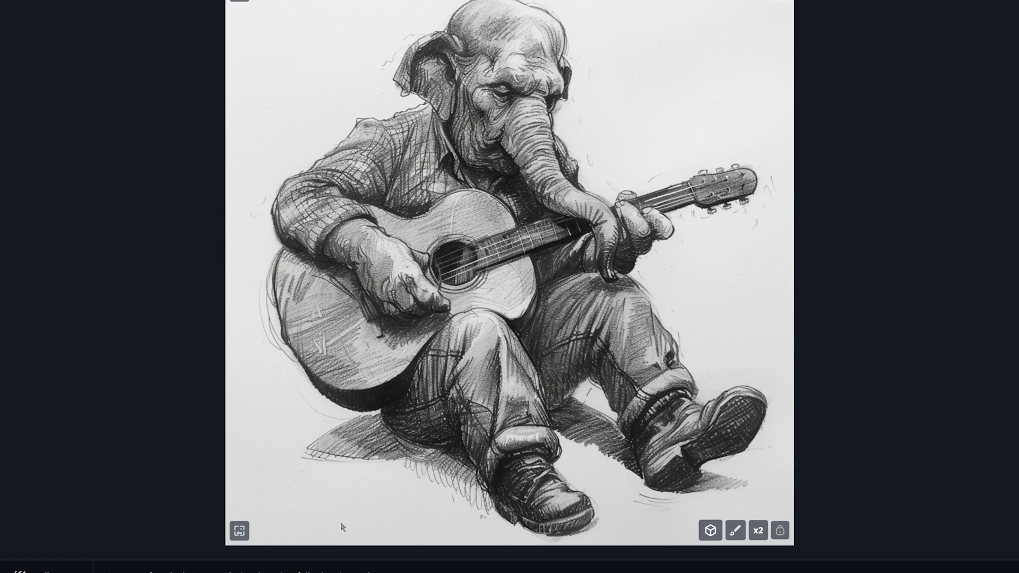
# Step: Flip repeatedly between the pencil sketch and the generated 3D elephant to compare them
pyautogui.click(240, 530)
pyautogui.click(239, 530)
pyautogui.click(240, 531)
pyautogui.click(240, 531)
pyautogui.click(240, 531)
pyautogui.click(240, 531)
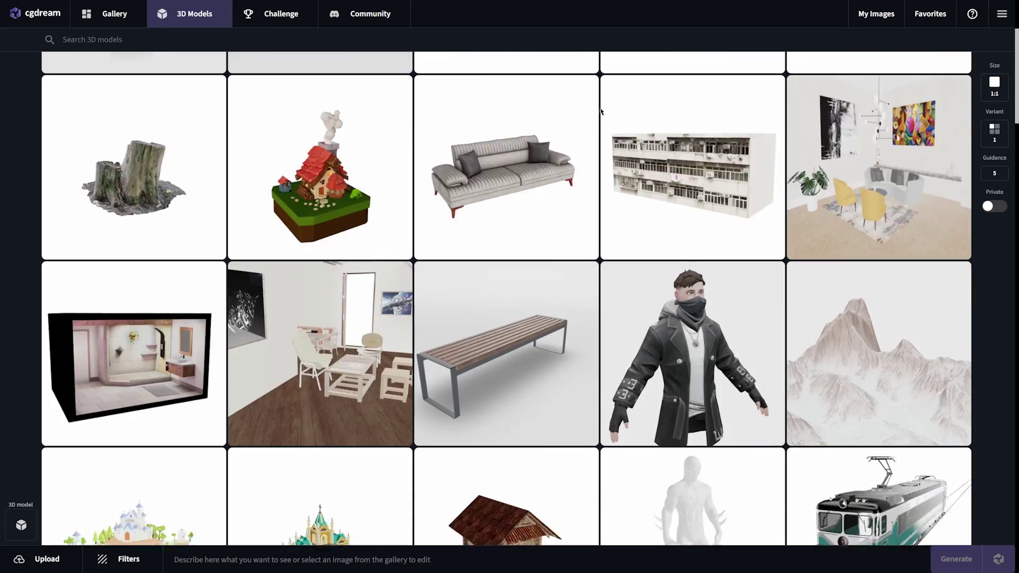
# Step: Select the Space rocket 3D model and orbit it to show its base and nozzle
pyautogui.scroll(-5, 890, 200)
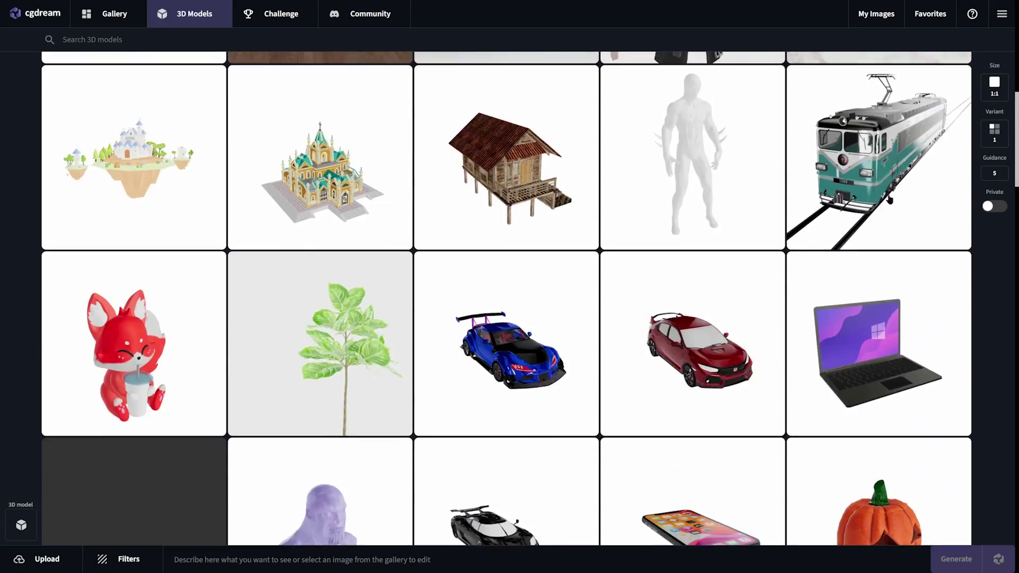
pyautogui.scroll(-15, 890, 200)
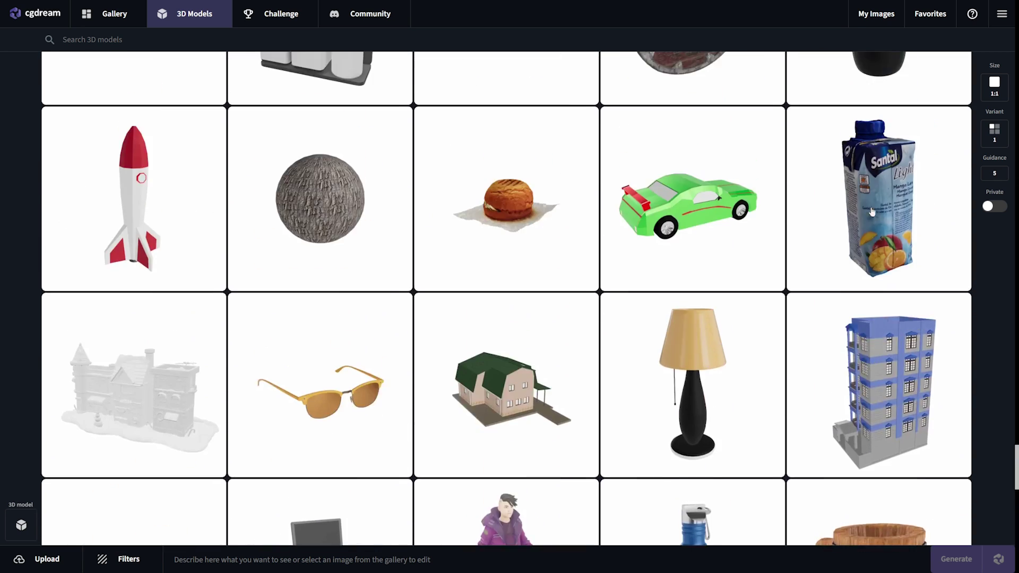
pyautogui.click(90, 164)
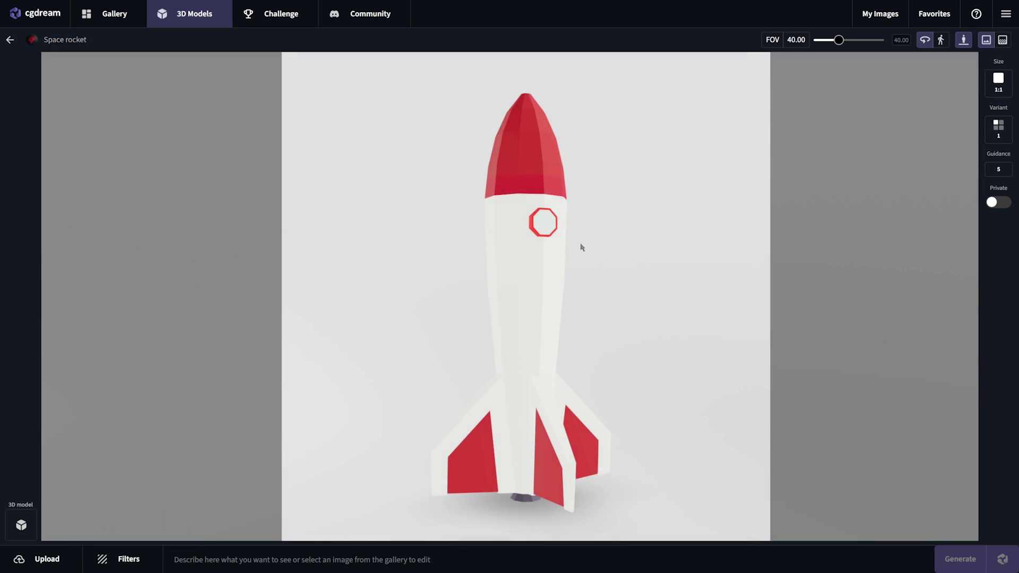
pyautogui.scroll(3, 610, 260)
pyautogui.moveTo(649, 274); pyautogui.dragTo(453, 219)
# Step: Generate 'A rocket flying through the stars leaving a glowing jet of fire behind.'
pyautogui.click(385, 559)
pyautogui.write('A rocket flying through the stars leaving a glowing jet of fire behind.')
pyautogui.click(960, 559)
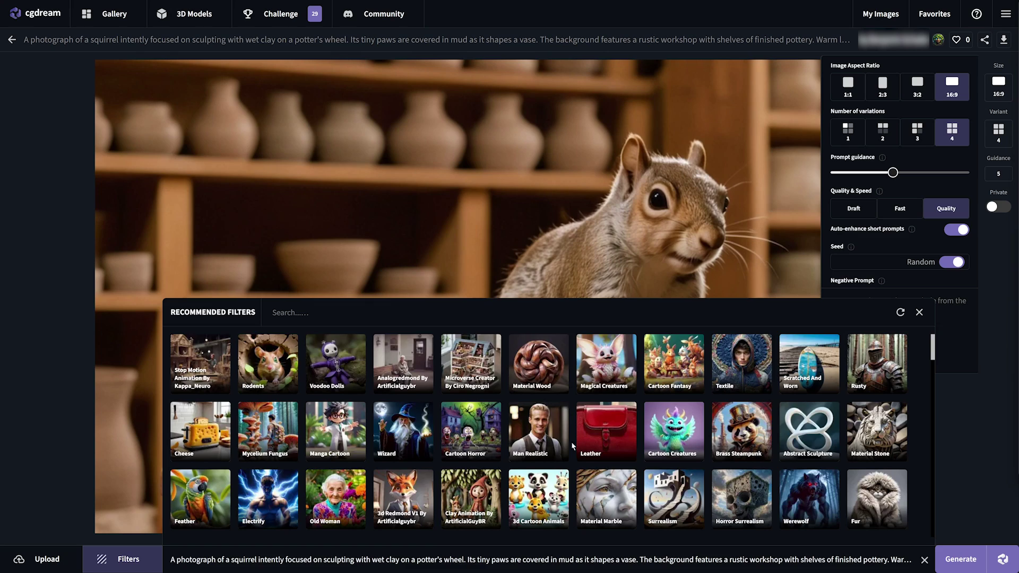
pyautogui.scroll(-3, 644, 414)
pyautogui.scroll(-10, 644, 414)
pyautogui.scroll(-5, 699, 402)
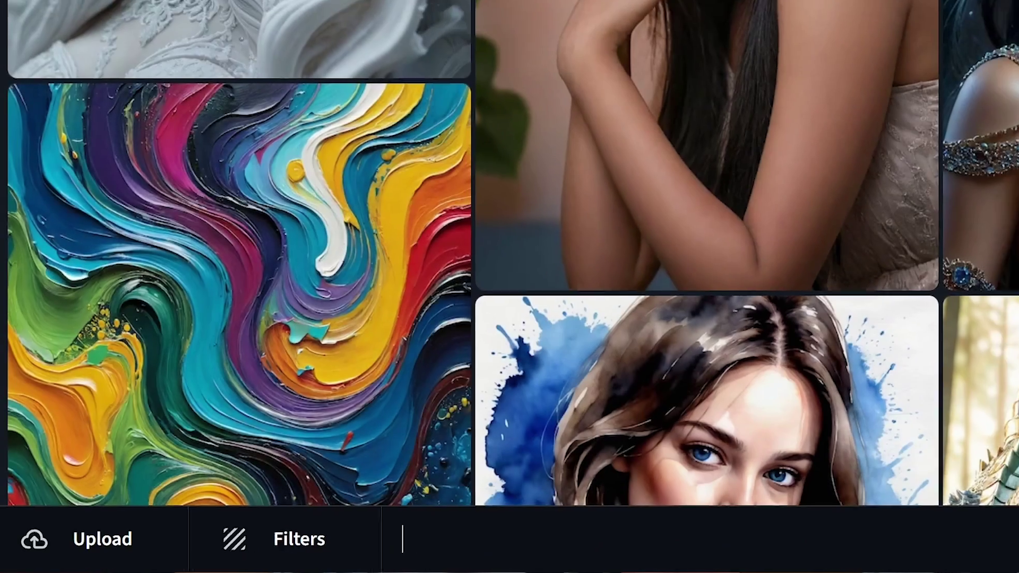
pyautogui.click(471, 550)
pyautogui.write('An Urban Chic photo of a sad young man with poofy hair and a round face - Twilight portrait, soft blues and purples, gentle shadows, mysterious and enchanting atmosphere')
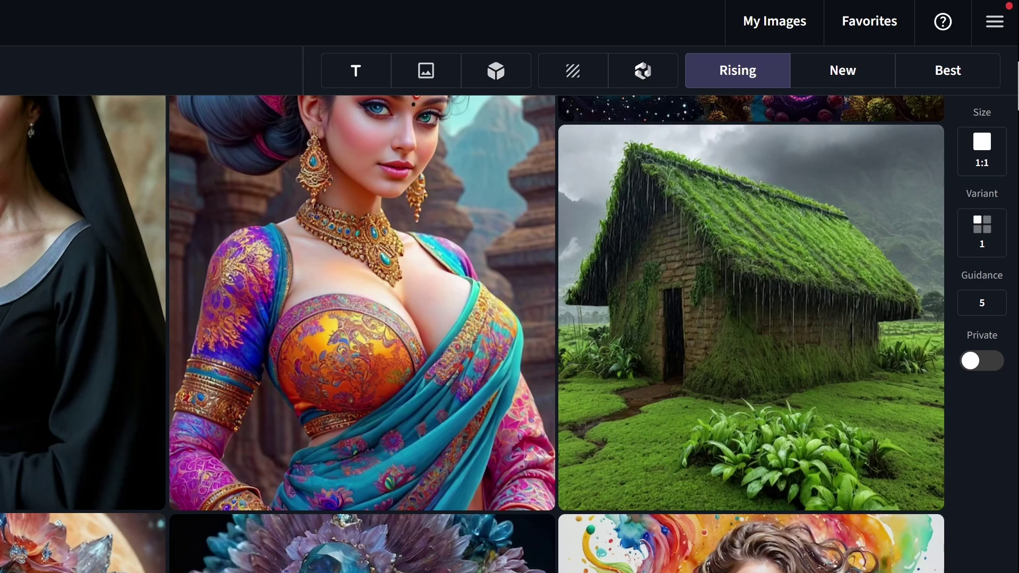
# Step: Nudge the Prompt guidance slider slightly higher for the portrait generation
pyautogui.moveTo(1010, 81)
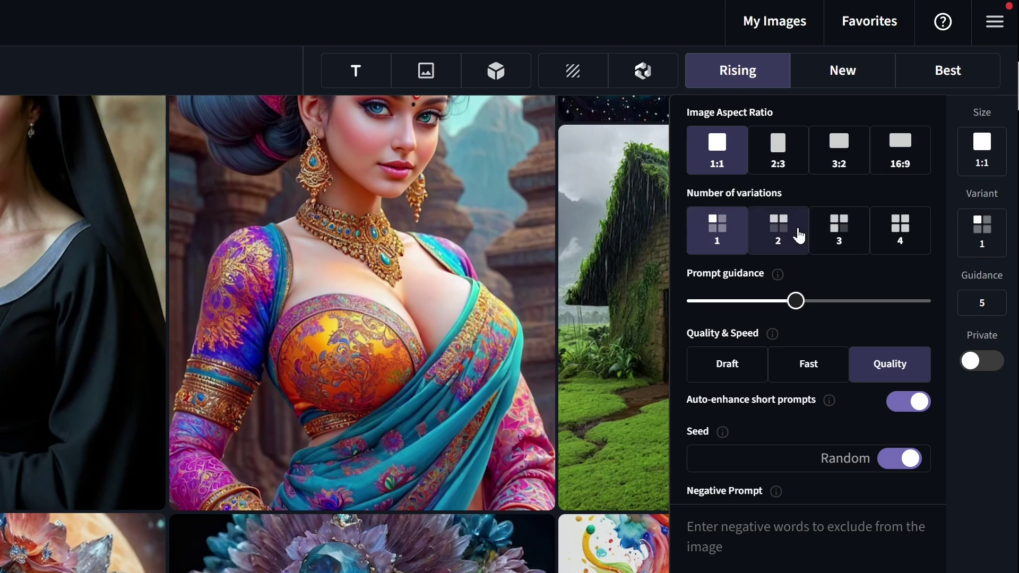
pyautogui.moveTo(780, 302)
pyautogui.mouseDown()
pyautogui.moveTo(835, 301)
pyautogui.moveTo(795, 301)
pyautogui.mouseUp()
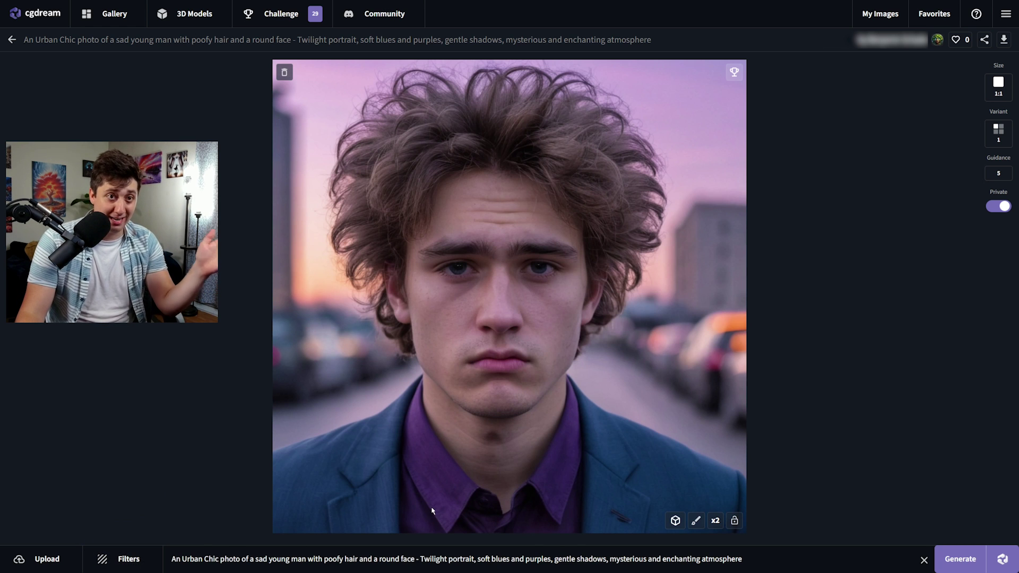
# Step: Upload the sushi painting as guide and paste 'Embroidery of a sushi roll on fine cloth, with bright colored yarn'
pyautogui.click(50, 559)
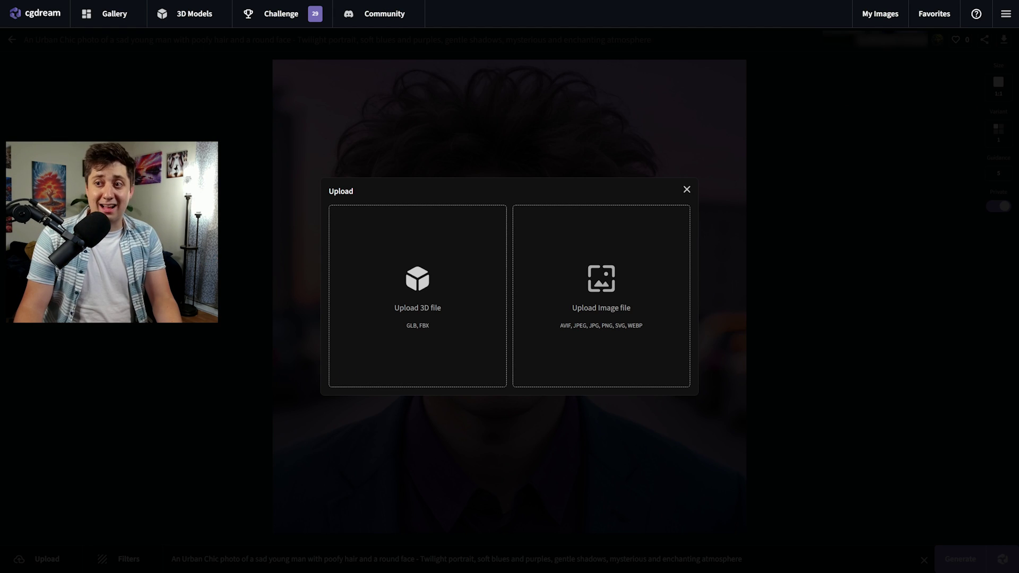
pyautogui.moveTo(481, 309); pyautogui.dragTo(582, 283)
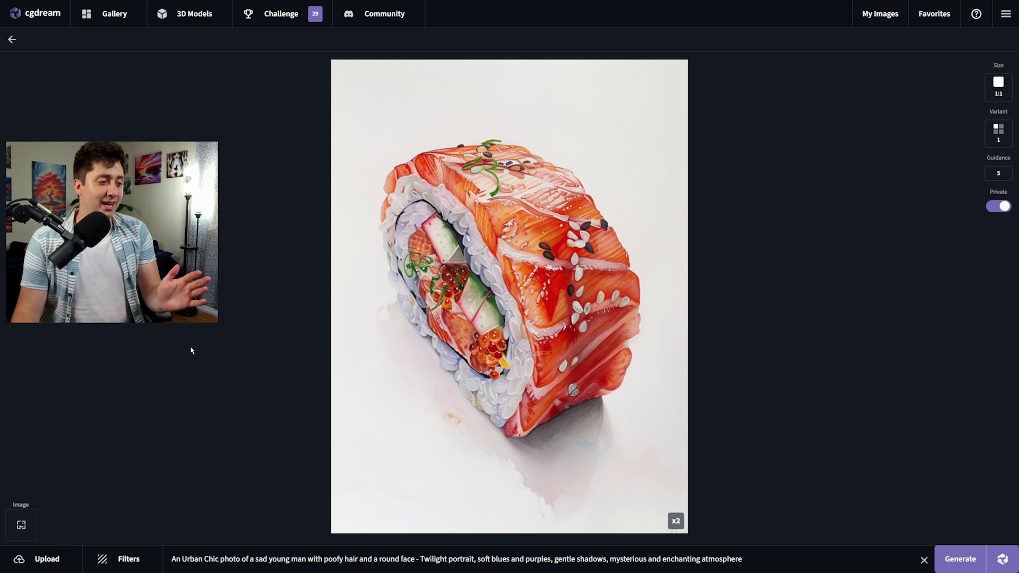
pyautogui.moveTo(795, 551); pyautogui.dragTo(969, 463)
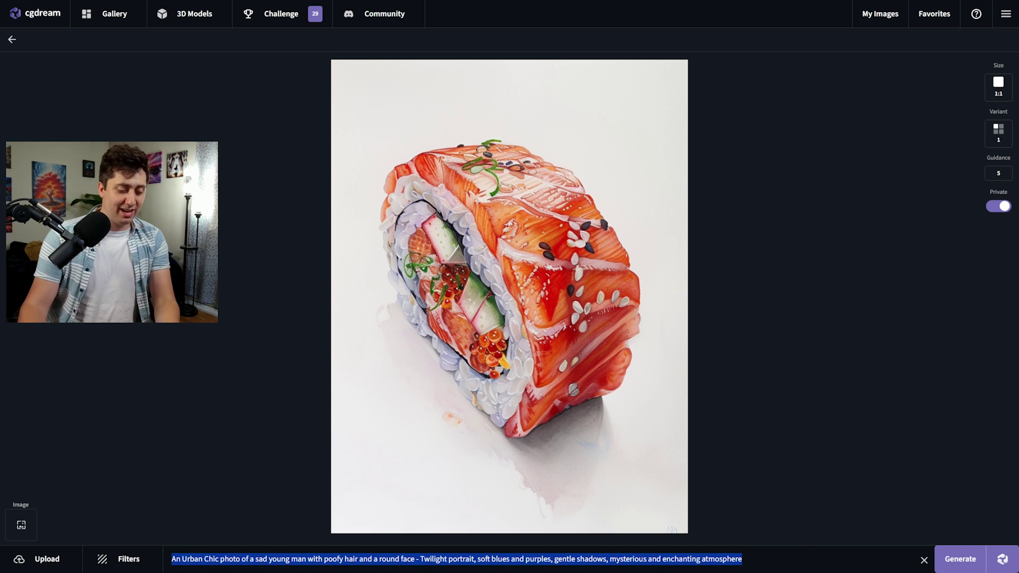
pyautogui.write('Embroidery of a sushi roll on fine cloth, with bright colored yarn')
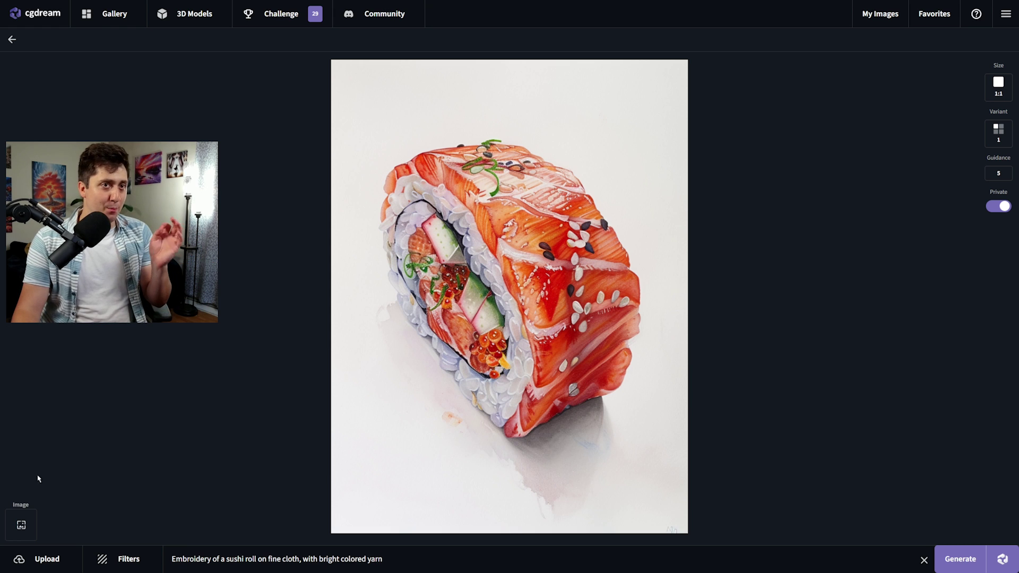
pyautogui.moveTo(28, 519)
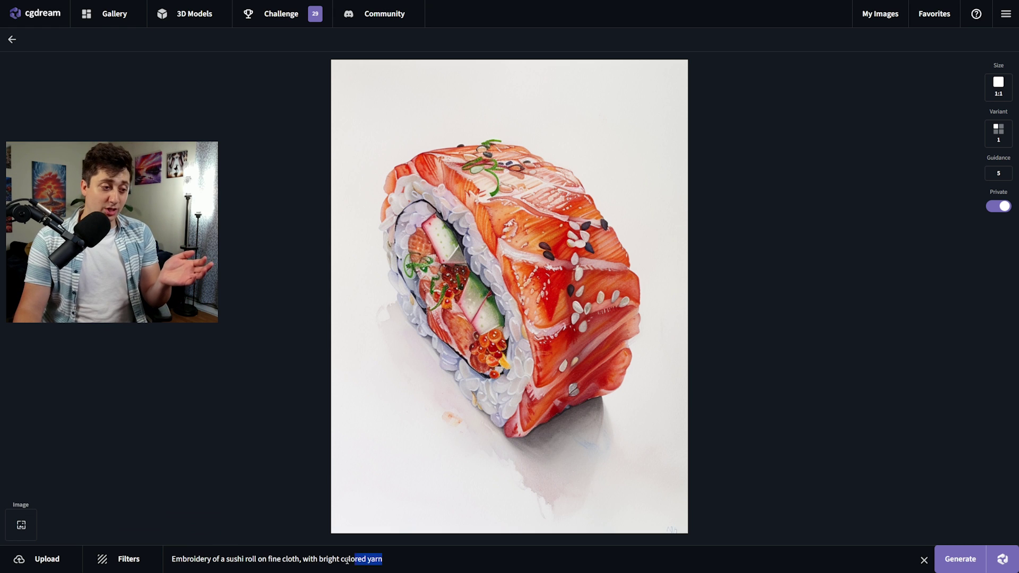
# Step: Try resemblance values from 0.95 down to 0.20, settling around 0.35 for the sushi image
pyautogui.moveTo(347, 560); pyautogui.dragTo(170, 560)
pyautogui.moveTo(14, 525)
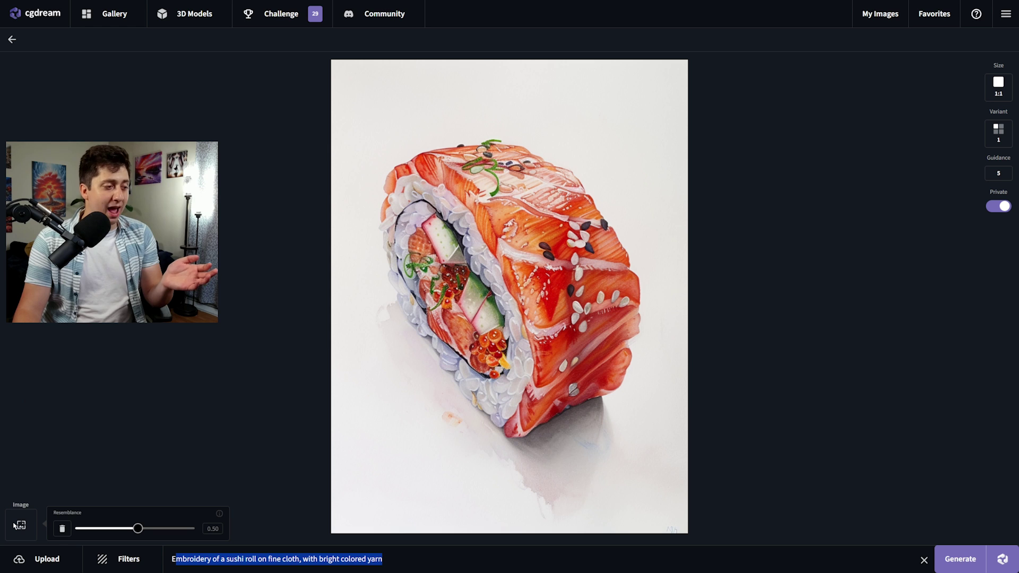
pyautogui.moveTo(137, 528)
pyautogui.mouseDown()
pyautogui.moveTo(79, 528)
pyautogui.moveTo(141, 528)
pyautogui.mouseUp()
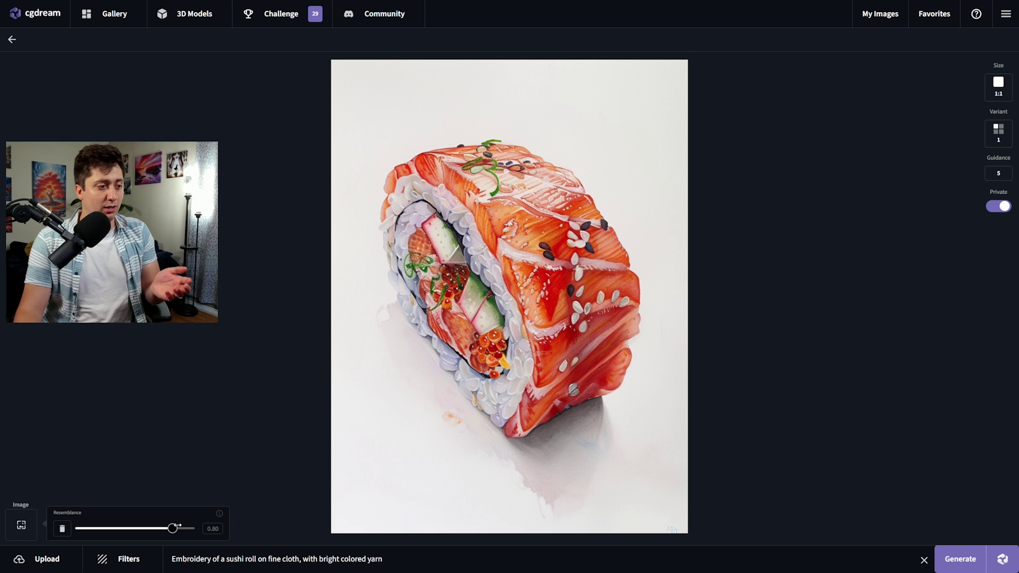
pyautogui.moveTo(183, 527); pyautogui.dragTo(196, 526)
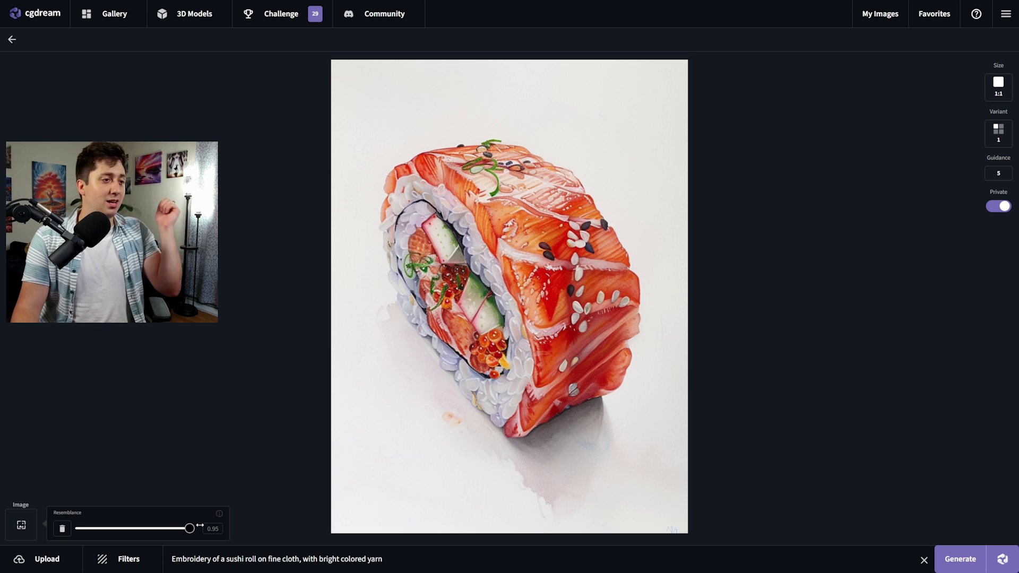
pyautogui.moveTo(198, 526); pyautogui.dragTo(81, 528)
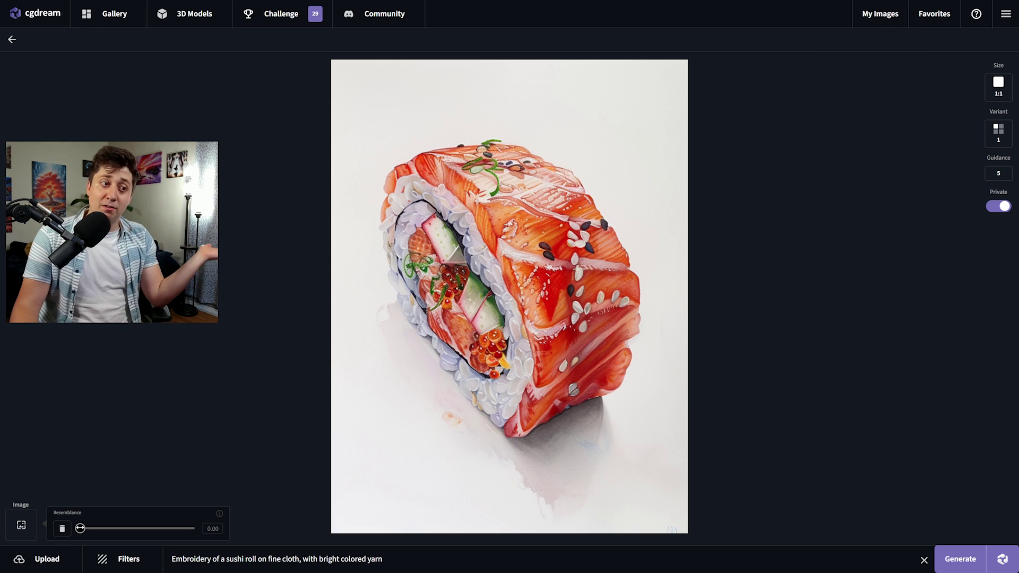
pyautogui.moveTo(80, 528); pyautogui.dragTo(132, 530)
# Step: Generate the yarn sushi, flip twice between it and the original painting, then show the filter list
pyautogui.click(960, 559)
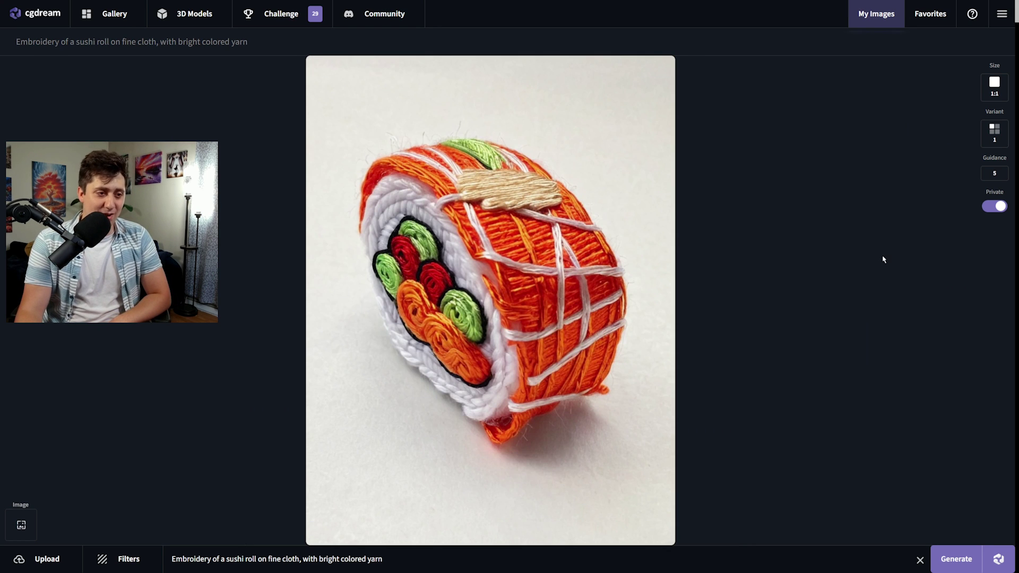
pyautogui.moveTo(474, 251)
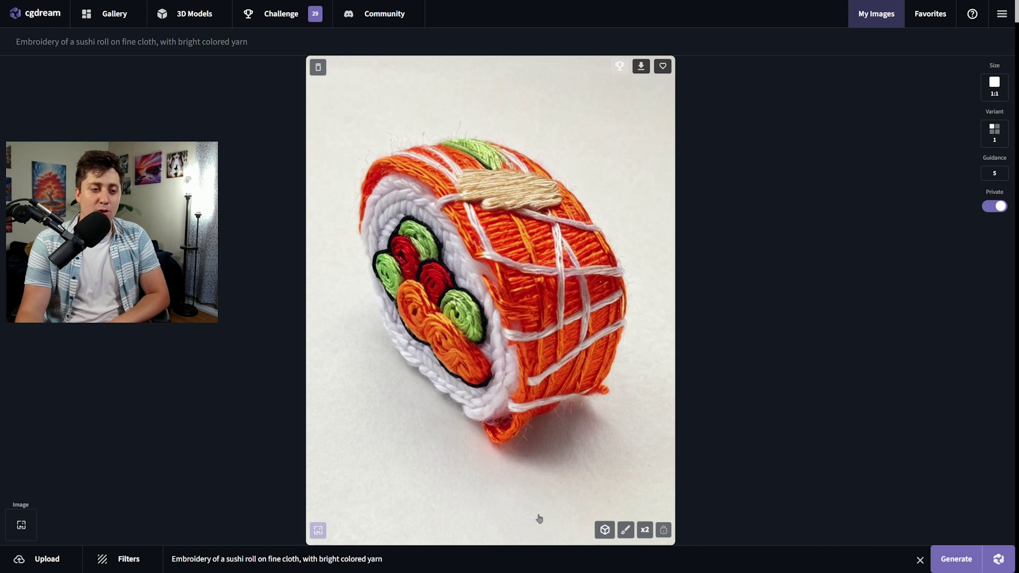
pyautogui.click(318, 535)
pyautogui.click(318, 533)
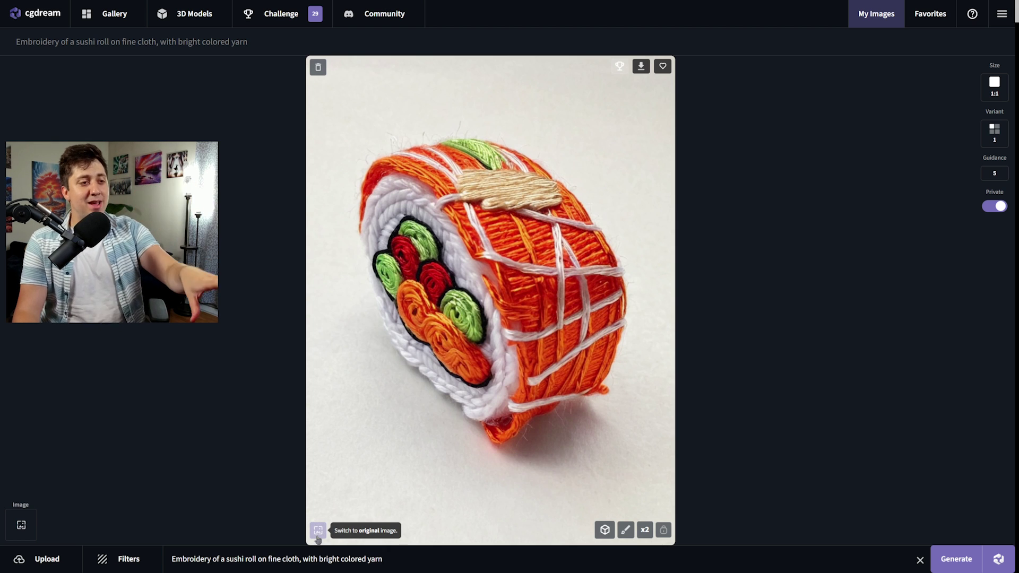
pyautogui.click(318, 534)
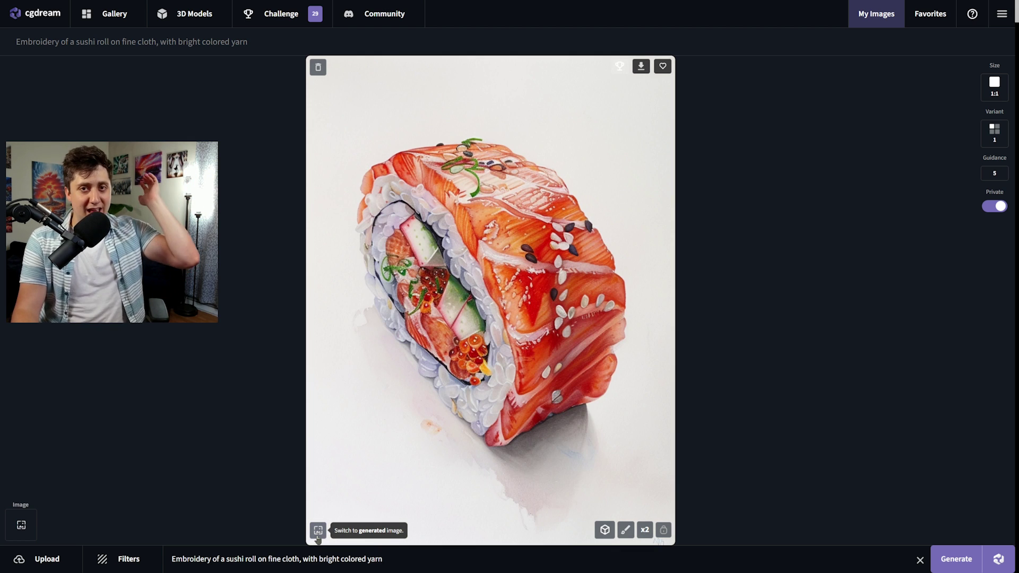
pyautogui.click(318, 534)
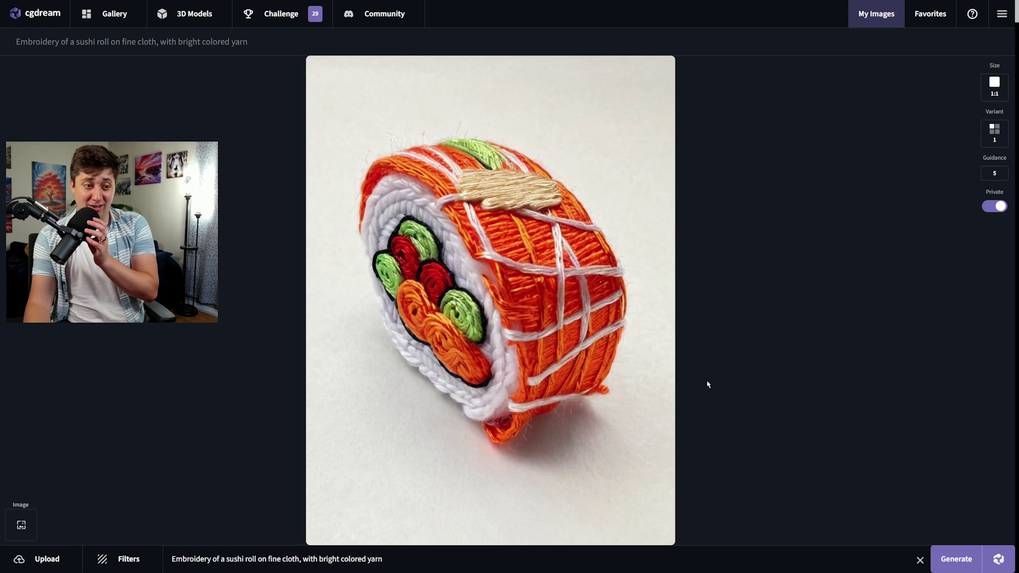
pyautogui.click(110, 561)
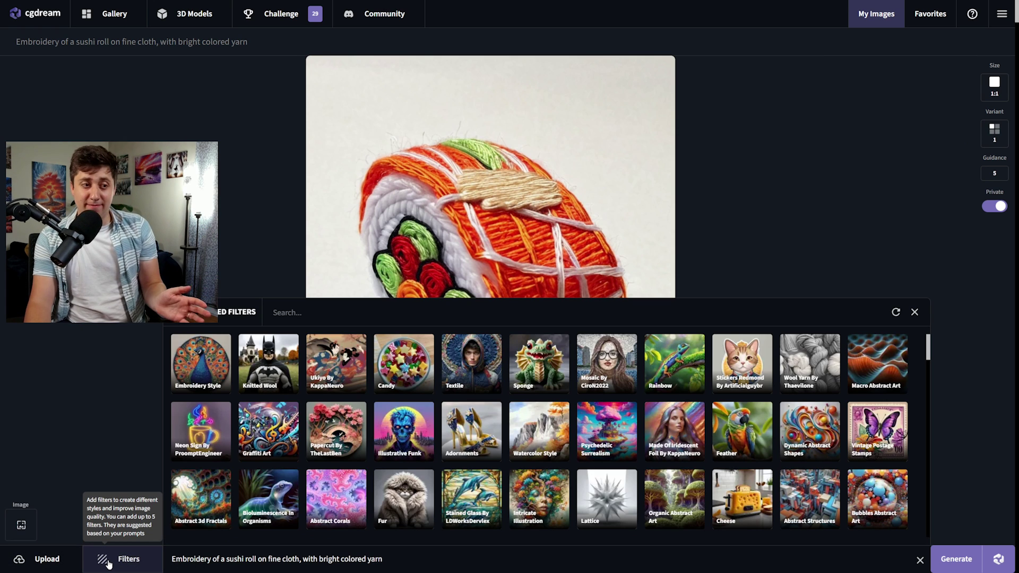
# Step: Add Embroidery Style, Knitted Wool, Ukiyo By KappaNeuro and Frost Macro filters, raising Embroidery Style toward 0.80
pyautogui.moveTo(455, 557); pyautogui.dragTo(181, 552)
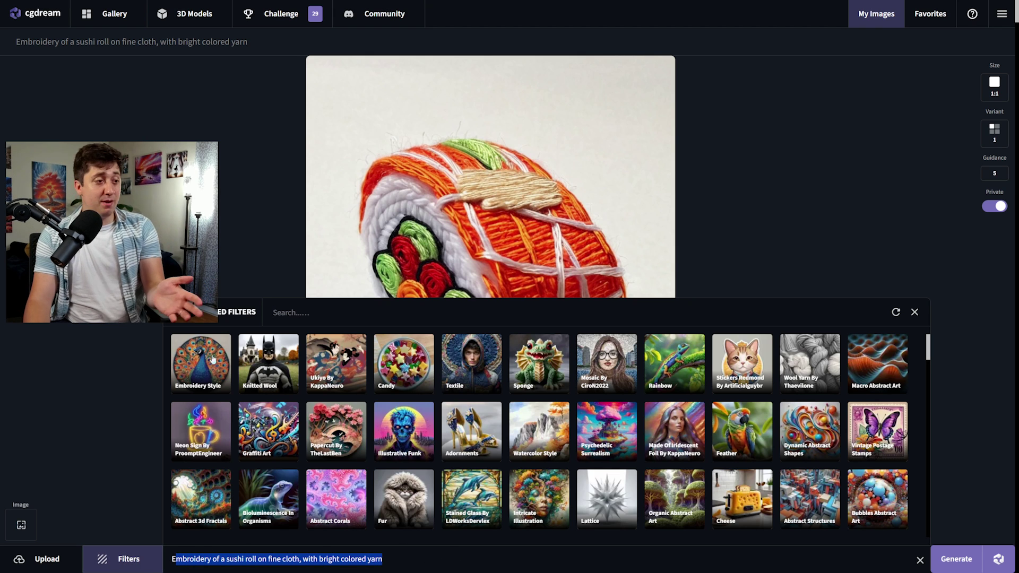
pyautogui.click(194, 361)
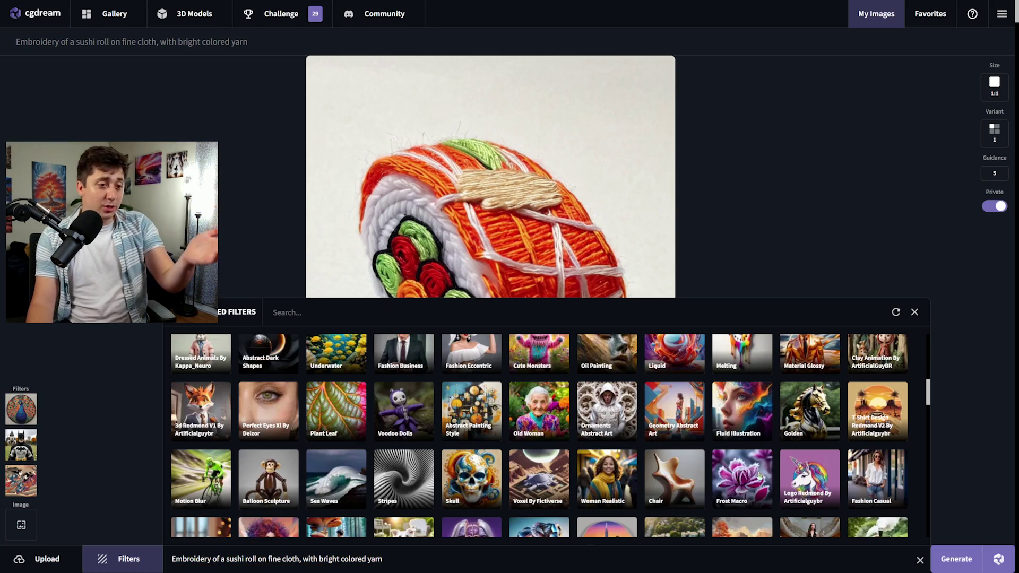
pyautogui.click(747, 478)
pyautogui.scroll(10, 747, 478)
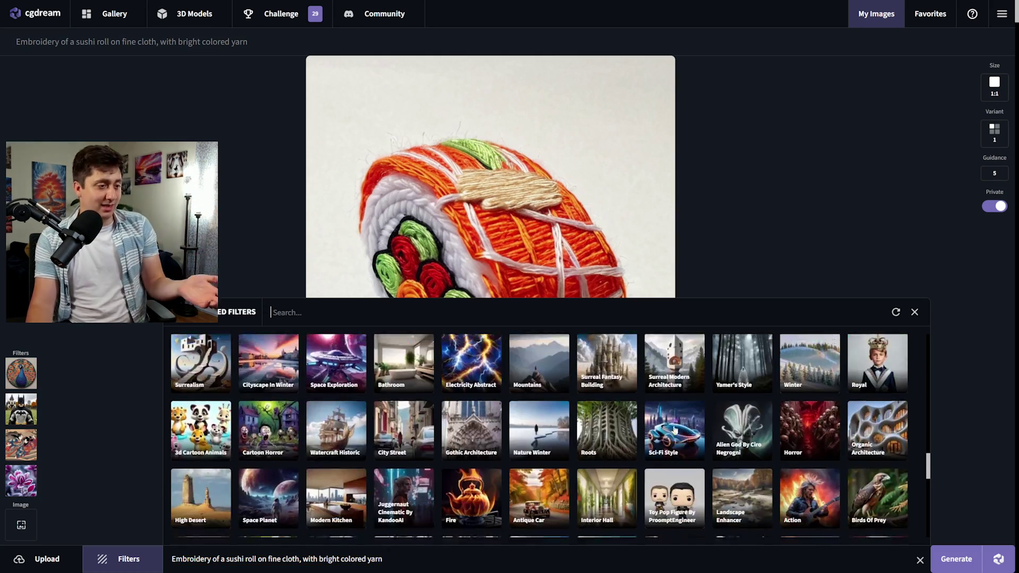
pyautogui.scroll(3, 692, 424)
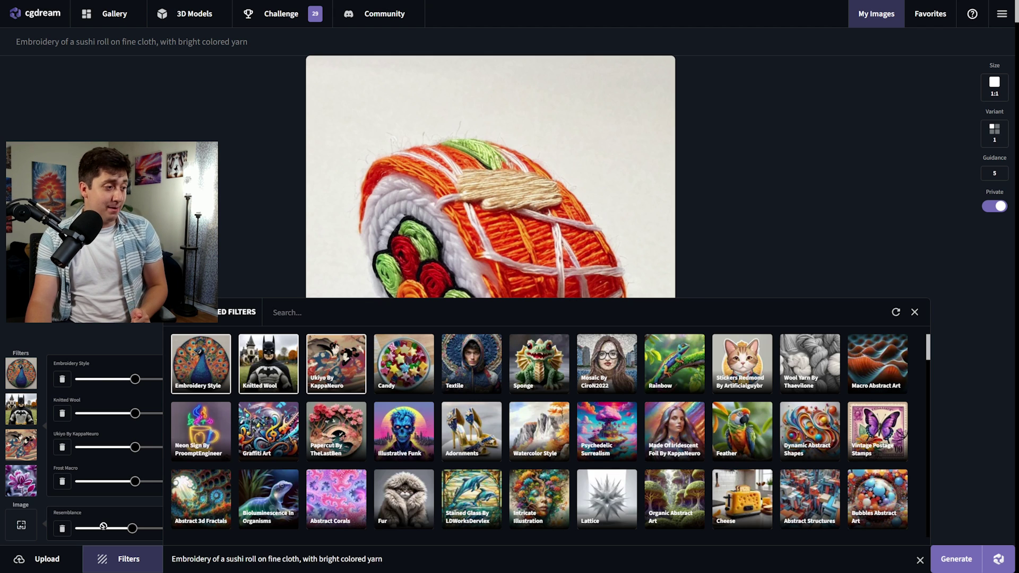
pyautogui.moveTo(135, 380); pyautogui.dragTo(168, 380)
# Step: Set Knitted Wool to 0.70, Ukiyo By KappaNeuro and Frost Macro to 0.10, then regenerate
pyautogui.click(146, 414)
pyautogui.moveTo(146, 413); pyautogui.dragTo(158, 413)
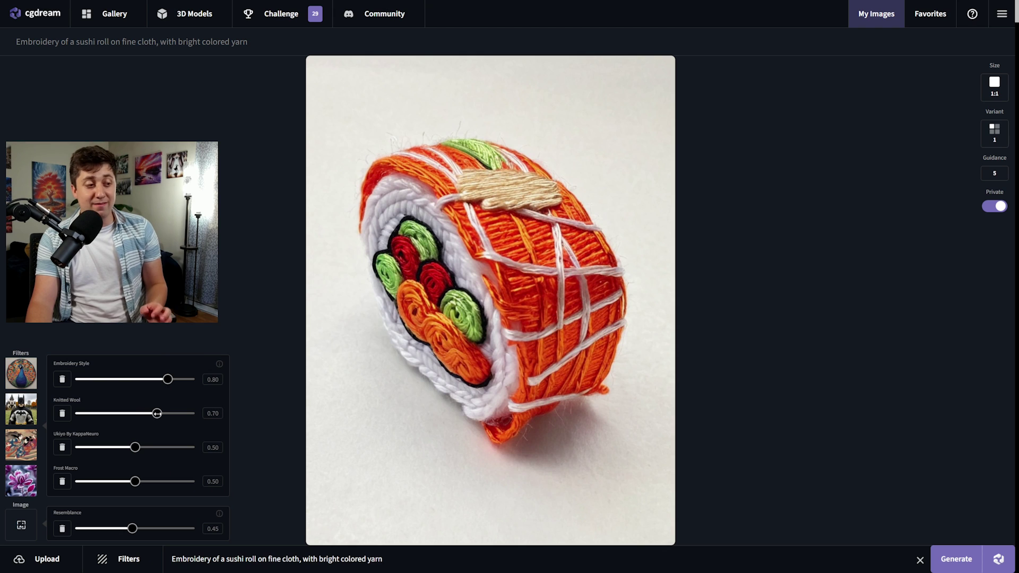
pyautogui.moveTo(135, 448); pyautogui.dragTo(92, 447)
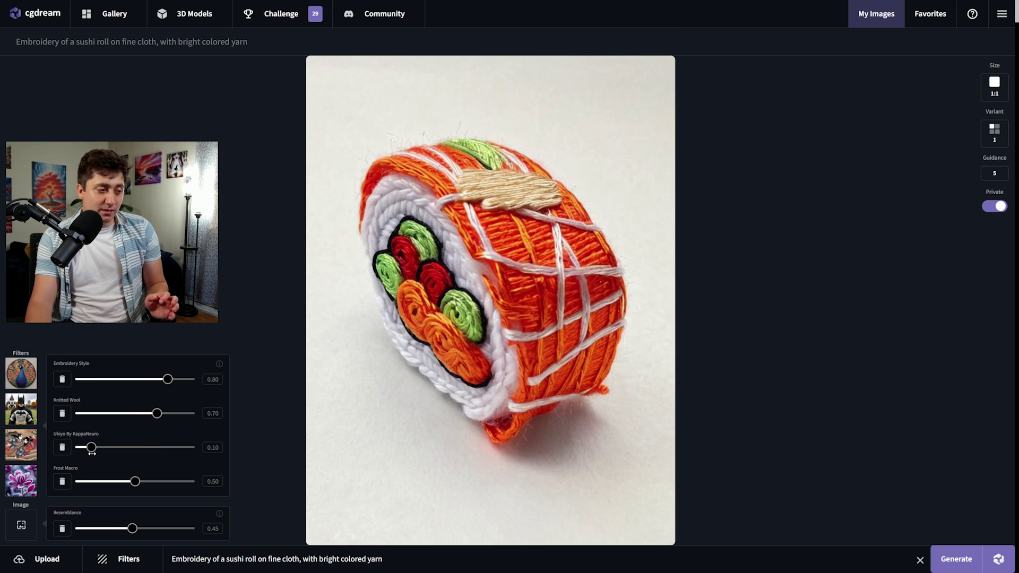
pyautogui.moveTo(135, 481); pyautogui.dragTo(100, 482)
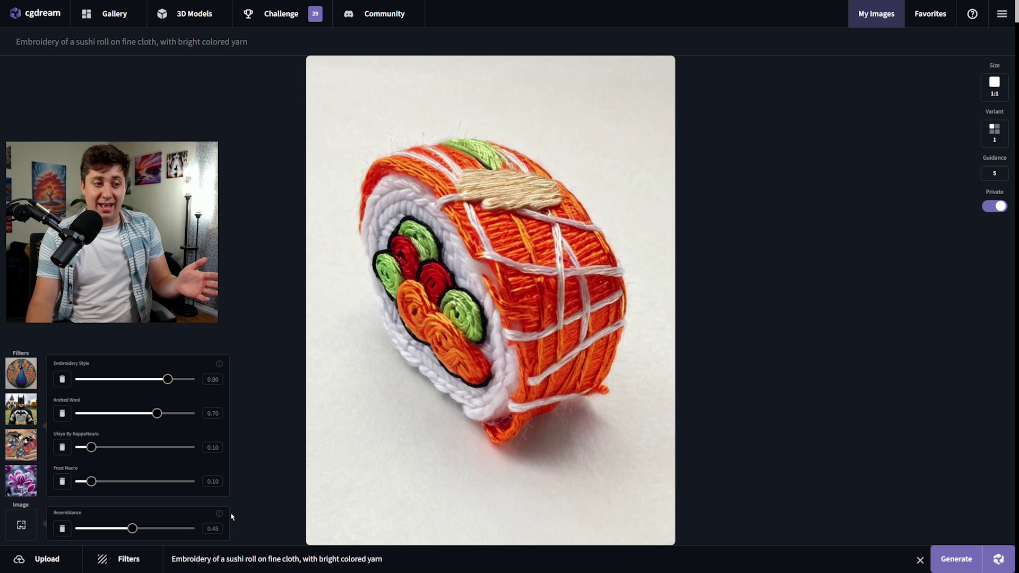
pyautogui.click(946, 560)
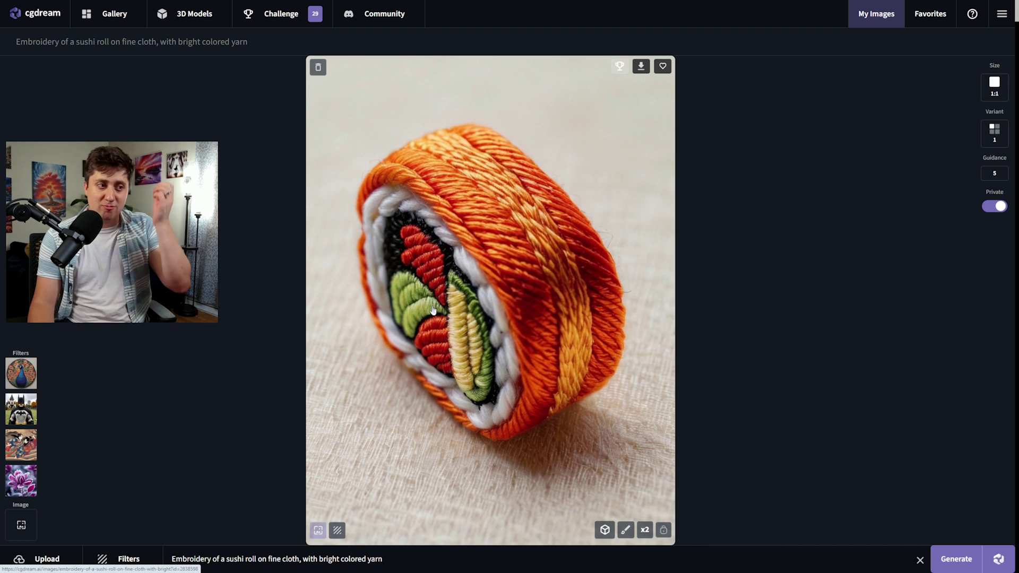
# Step: Scroll back to the earlier white-background embroidered sushi to compare with the linen version
pyautogui.scroll(-5, 528, 273)
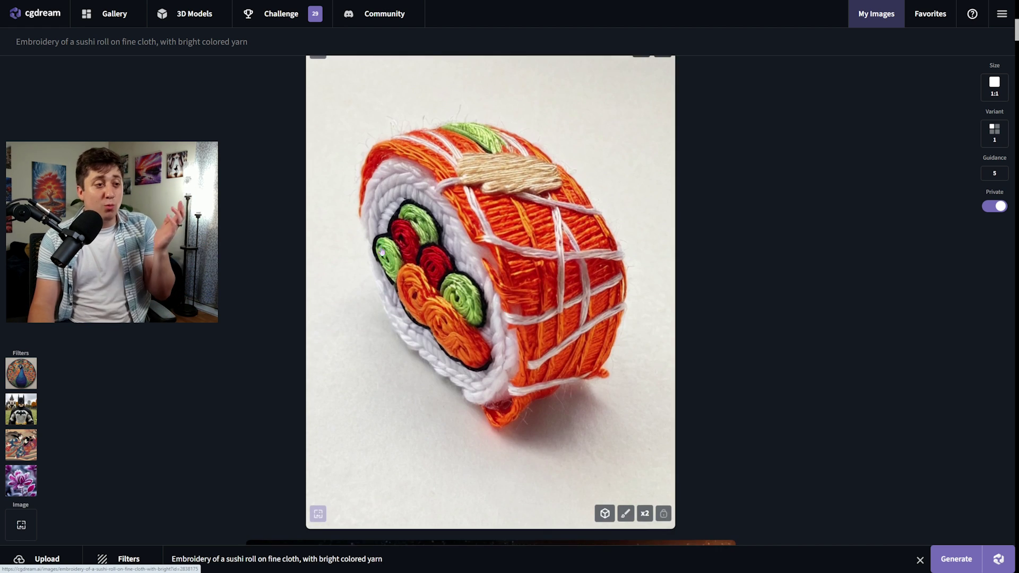
pyautogui.scroll(-5, 382, 251)
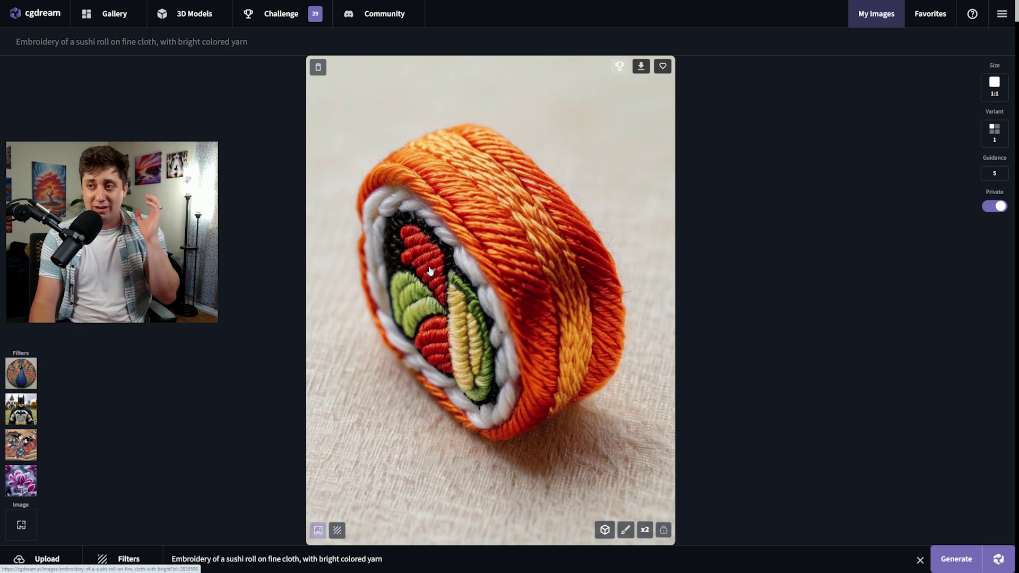
pyautogui.moveTo(159, 308)
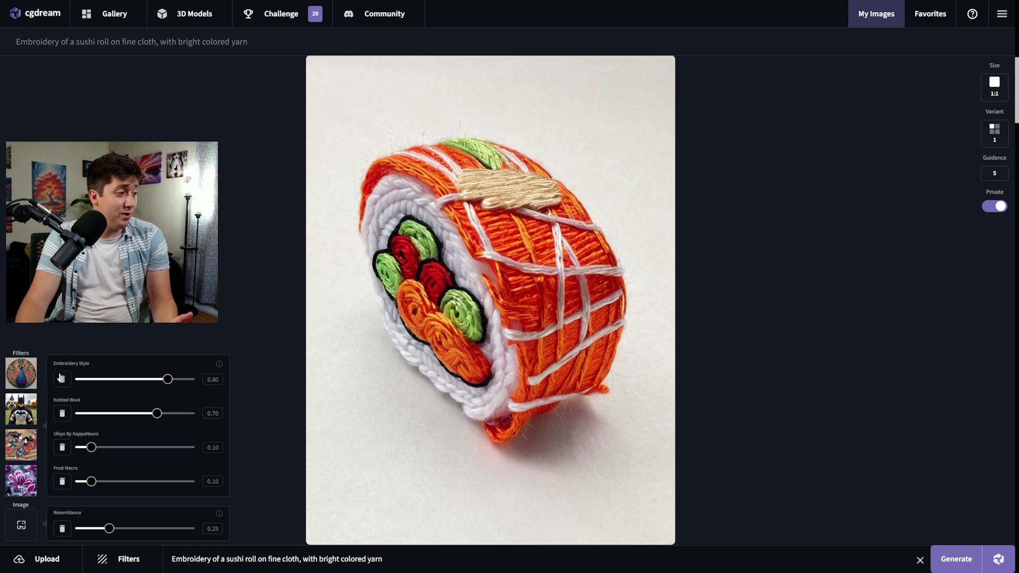
# Step: Delete all the stacked filters and the image resemblance guide
pyautogui.click(61, 378)
pyautogui.click(62, 418)
pyautogui.click(63, 451)
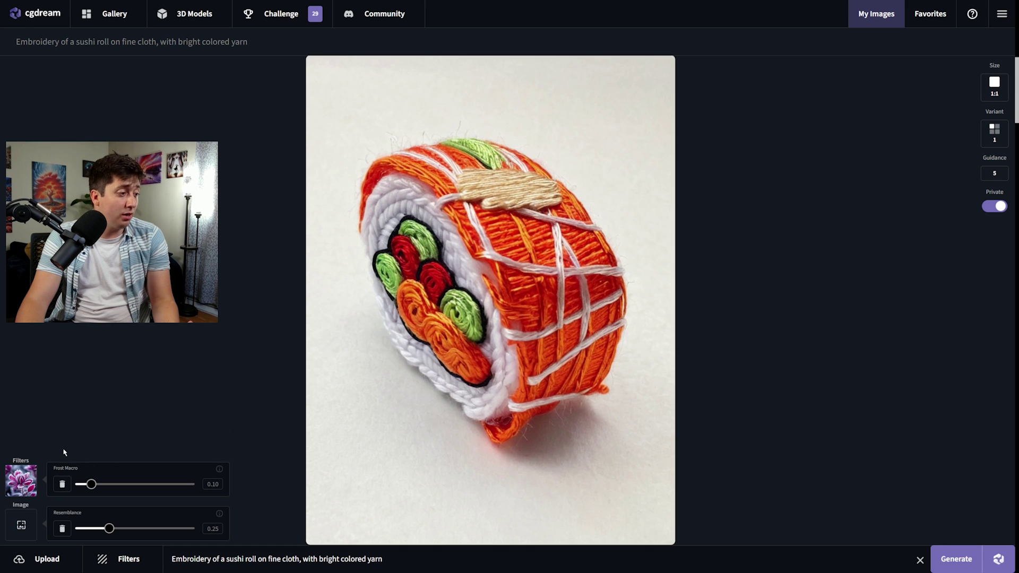
pyautogui.click(62, 482)
# Step: Replace the prompt with 'Delicious Burger' and generate
pyautogui.click(62, 528)
pyautogui.hotkey('ctrl', 'a')
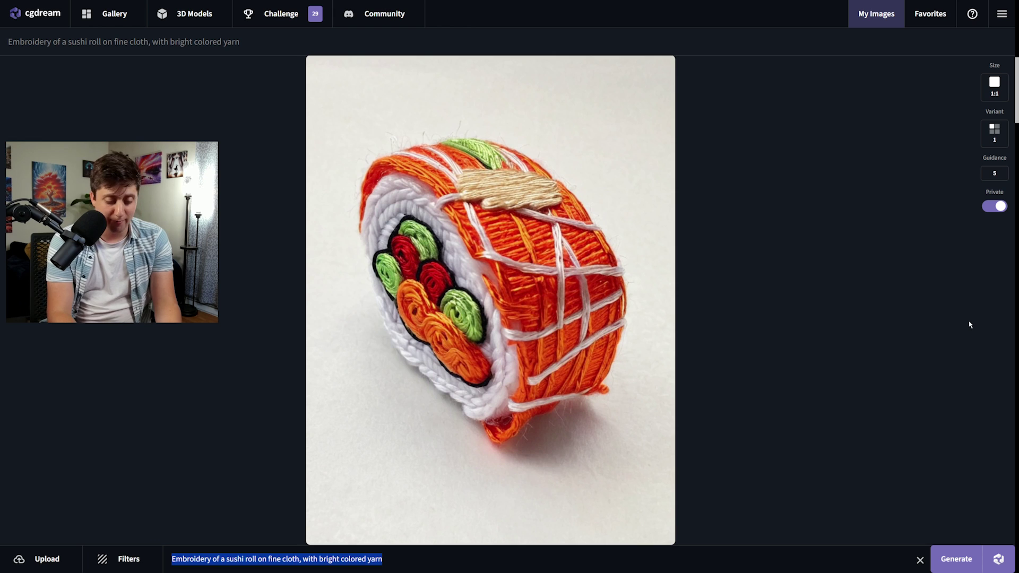
pyautogui.write('Delicious Burger')
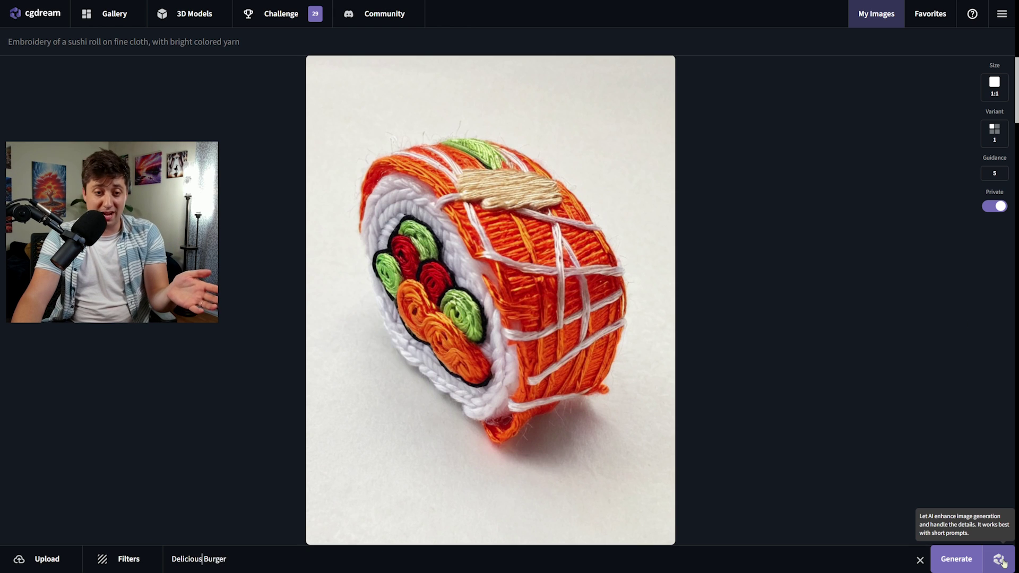
pyautogui.press('Return')
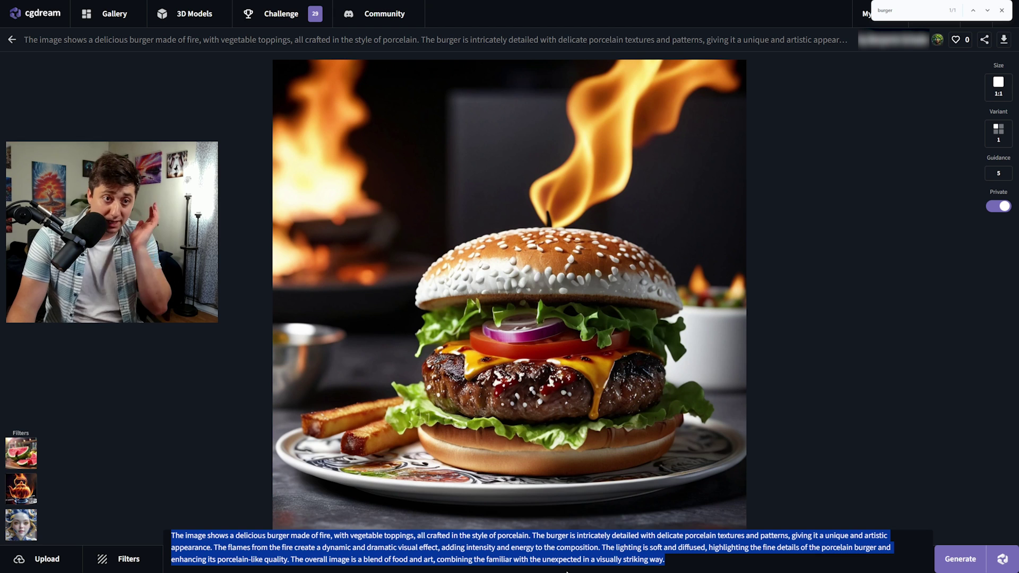
# Step: Review the flaming porcelain burger image and its Food Vegetable, Fire and Porcelain filter weights
pyautogui.moveTo(35, 469)
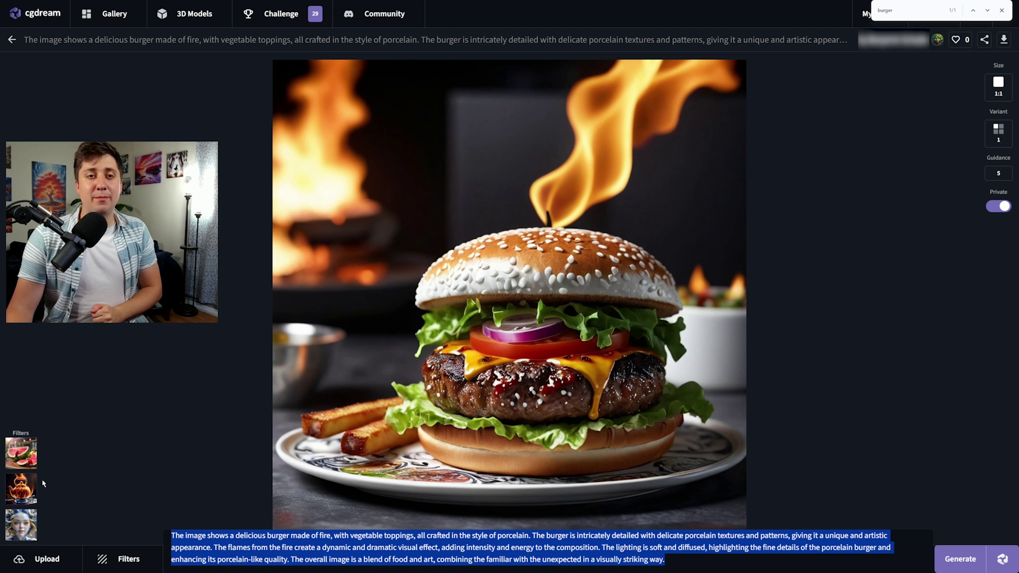
pyautogui.moveTo(484, 500)
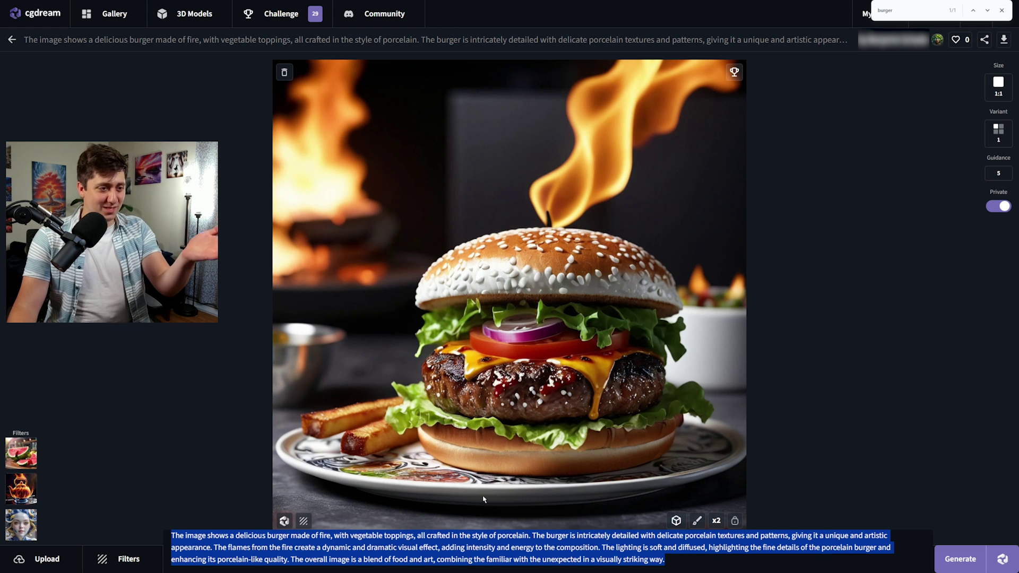
pyautogui.moveTo(998, 85)
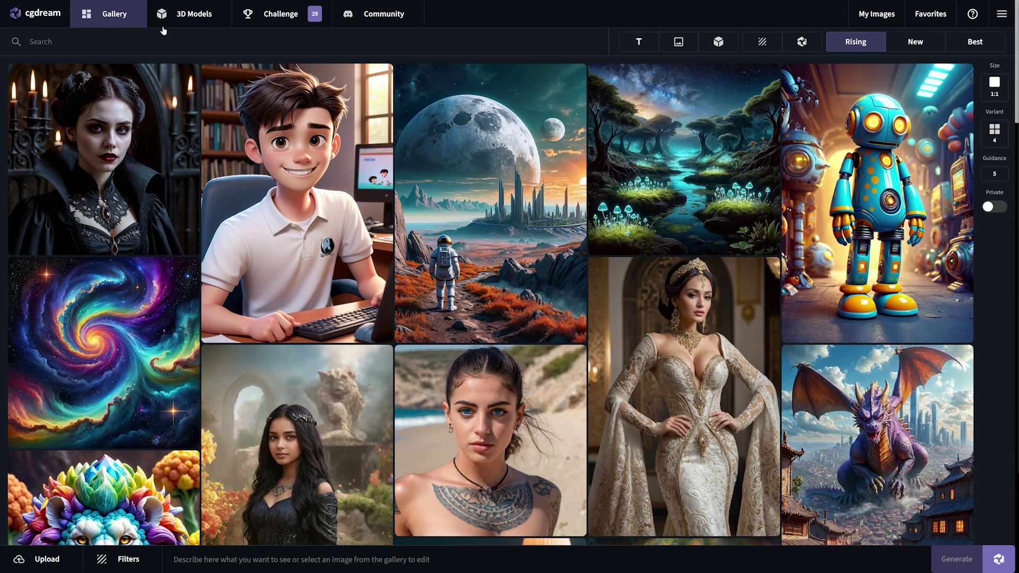
# Step: Load the first standing character from the 3D Models library as the guide
pyautogui.click(182, 21)
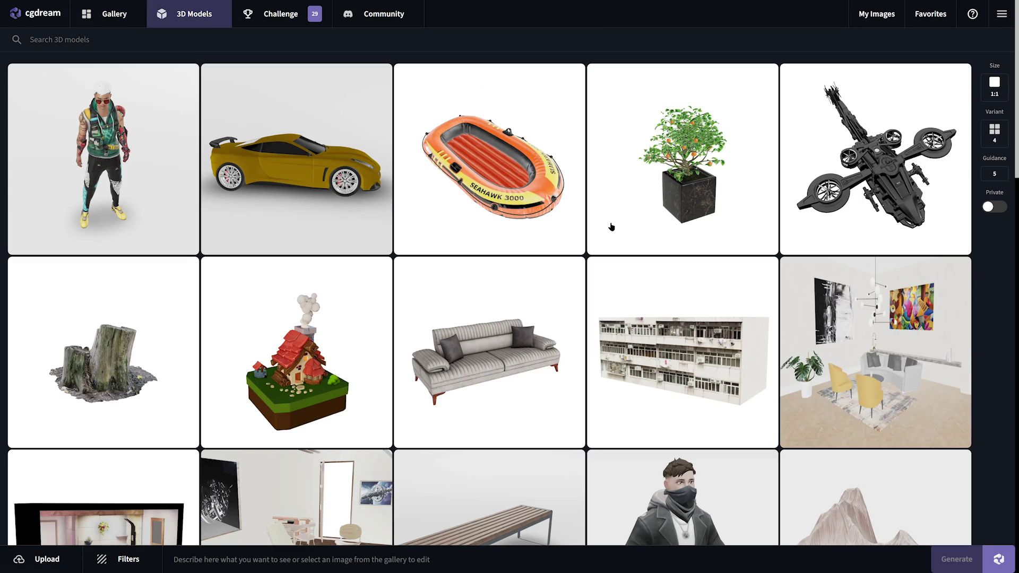
pyautogui.scroll(-6, 189, 159)
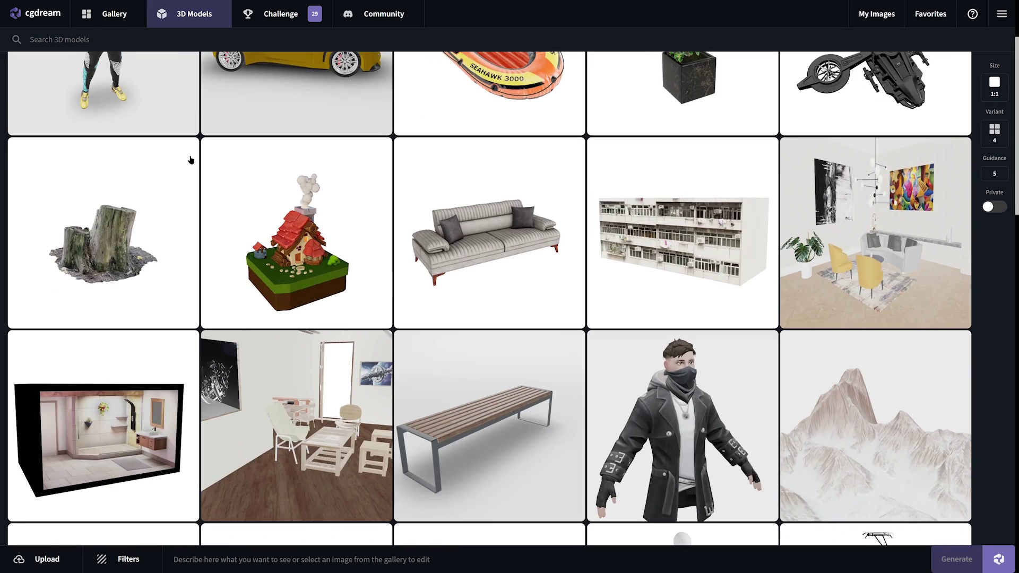
pyautogui.scroll(6, 189, 164)
pyautogui.click(189, 164)
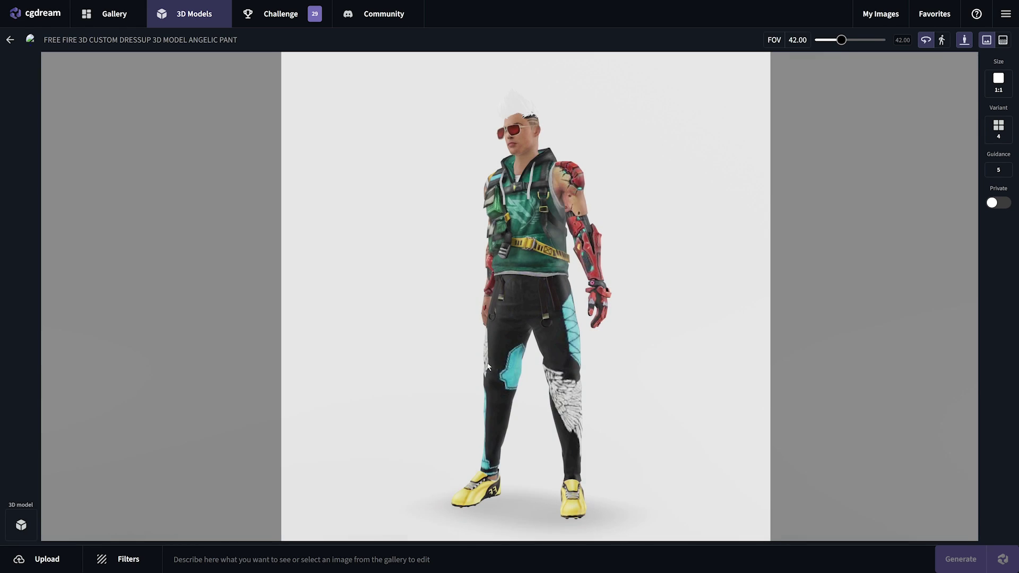
# Step: Set model resemblance to 0.76 and add the Man Realistic and Character filters
pyautogui.click(21, 525)
pyautogui.click(103, 532)
pyautogui.moveTo(336, 436); pyautogui.dragTo(534, 427)
pyautogui.click(509, 499)
pyautogui.click(336, 367)
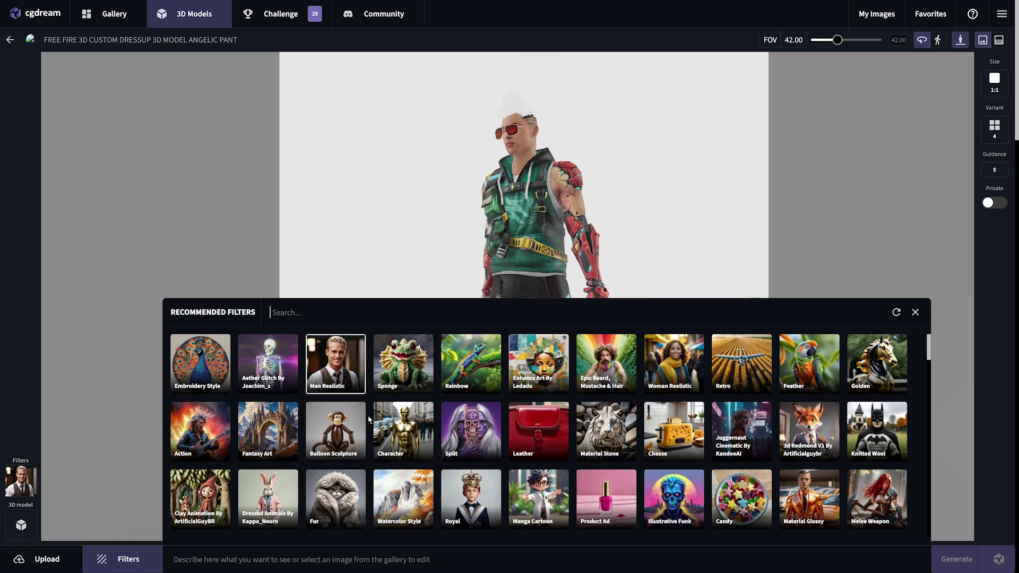
pyautogui.click(415, 443)
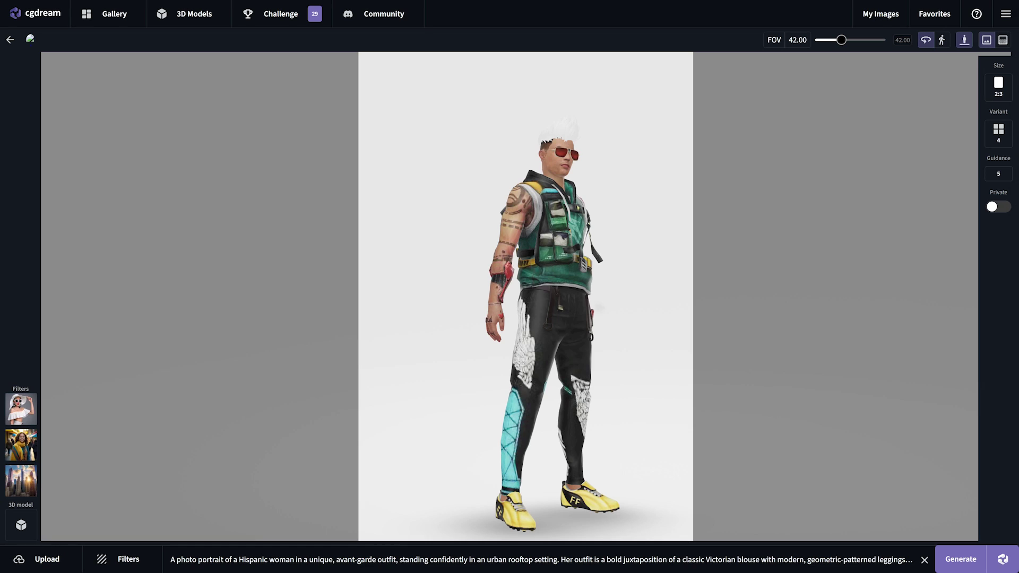
# Step: Orbit and zoom the character to frame its upper body
pyautogui.moveTo(581, 300); pyautogui.dragTo(542, 372)
pyautogui.scroll(5, 541, 397)
pyautogui.scroll(10, 542, 397)
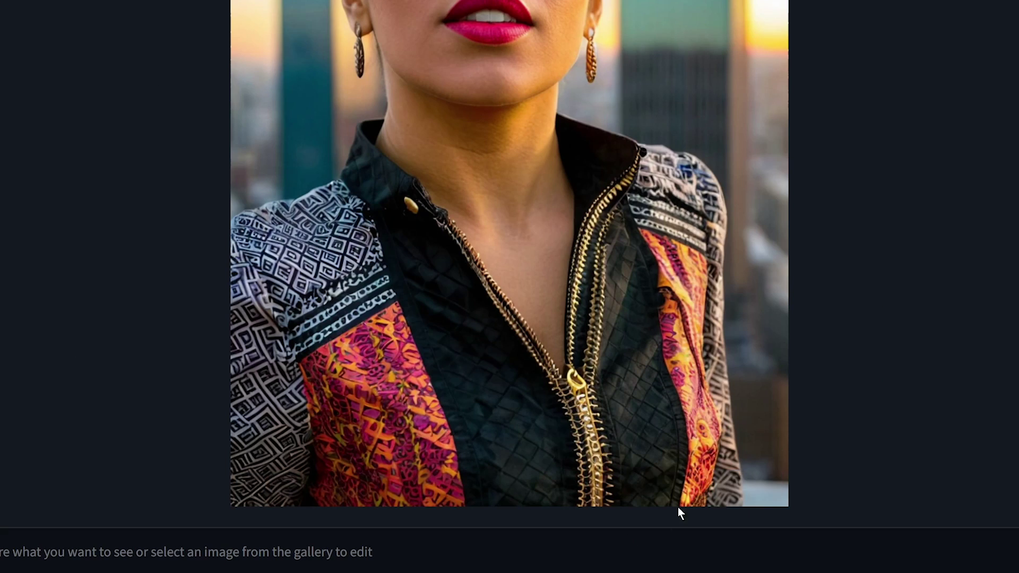
# Step: Mask the woman's hair and inpaint it with the prompt 'Give her purple hair'
pyautogui.click(701, 484)
pyautogui.moveTo(568, 127); pyautogui.dragTo(522, 93)
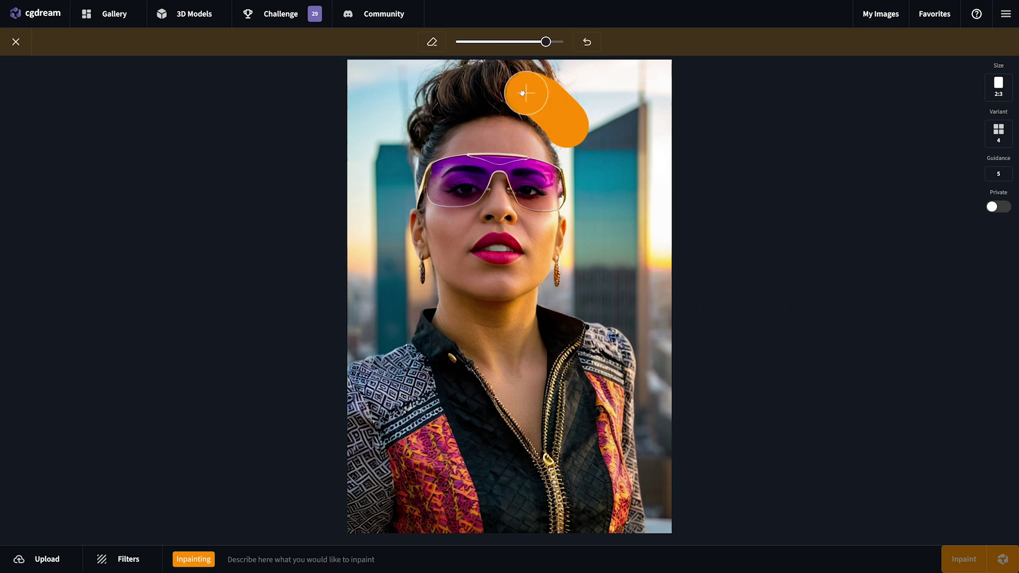
pyautogui.click(294, 545)
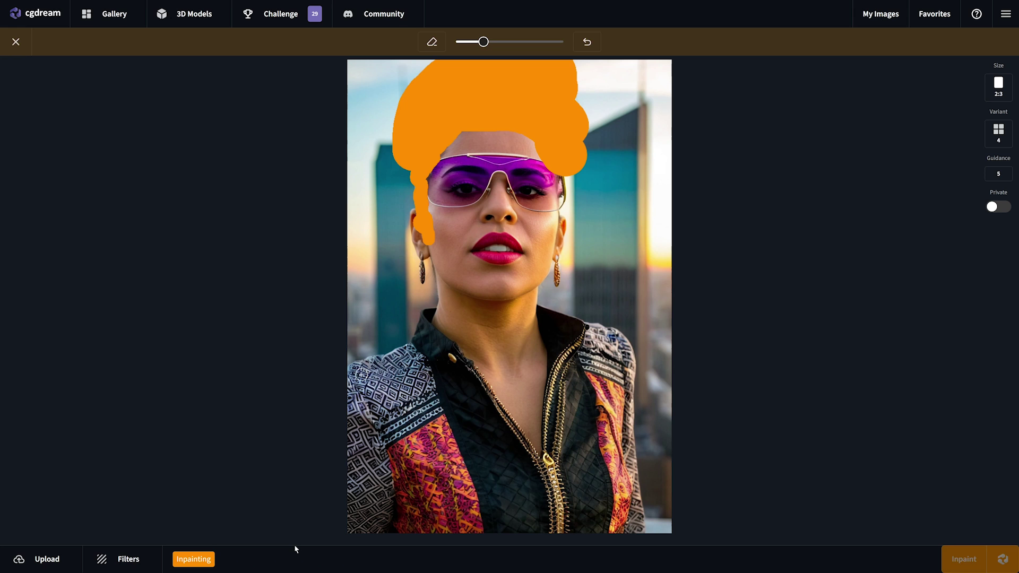
pyautogui.write('Give her p')
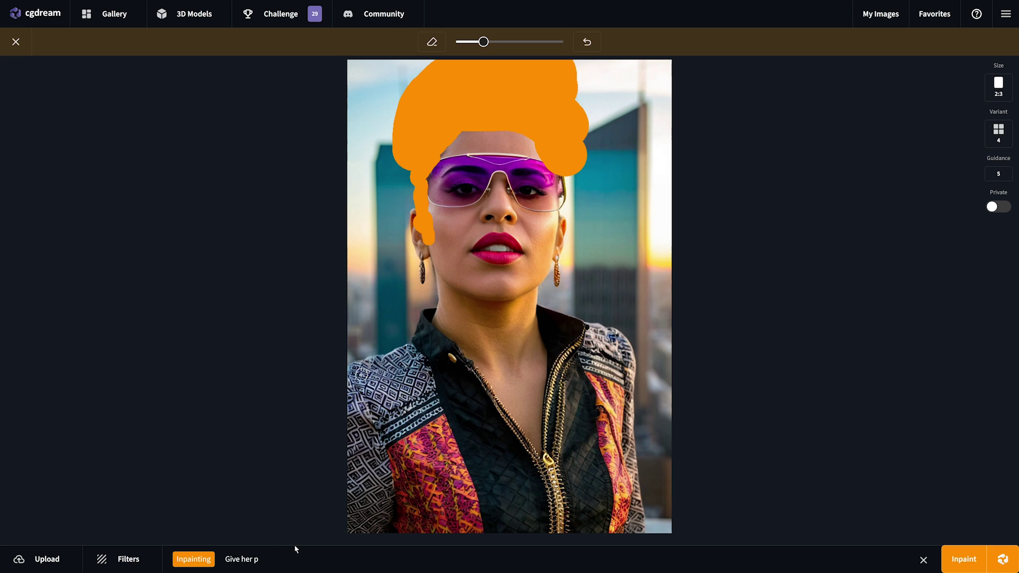
pyautogui.write('urple hair')
pyautogui.click(964, 559)
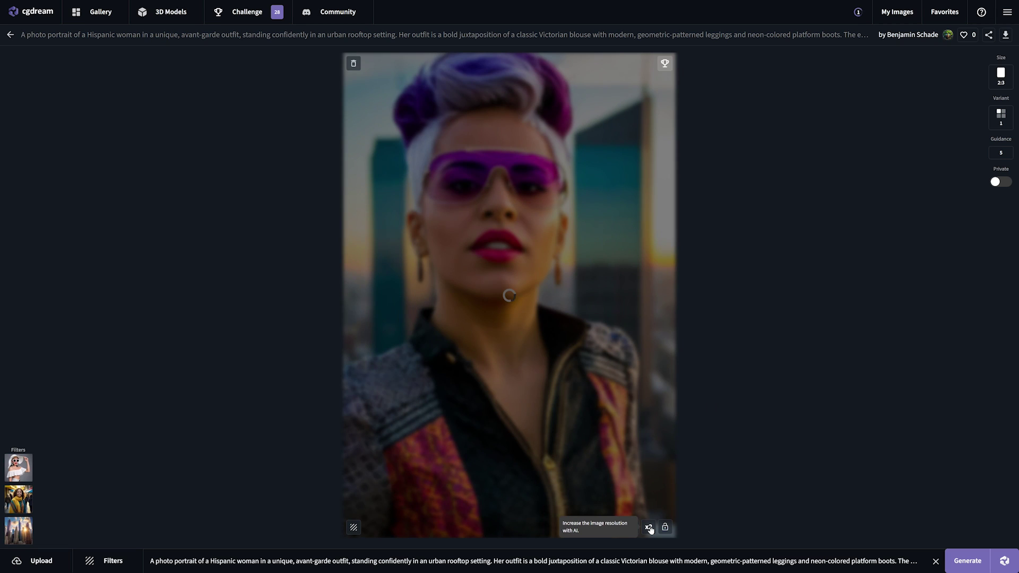
# Step: Upscale the portrait x2, then zoom and pan to inspect the jacket detail
pyautogui.click(624, 469)
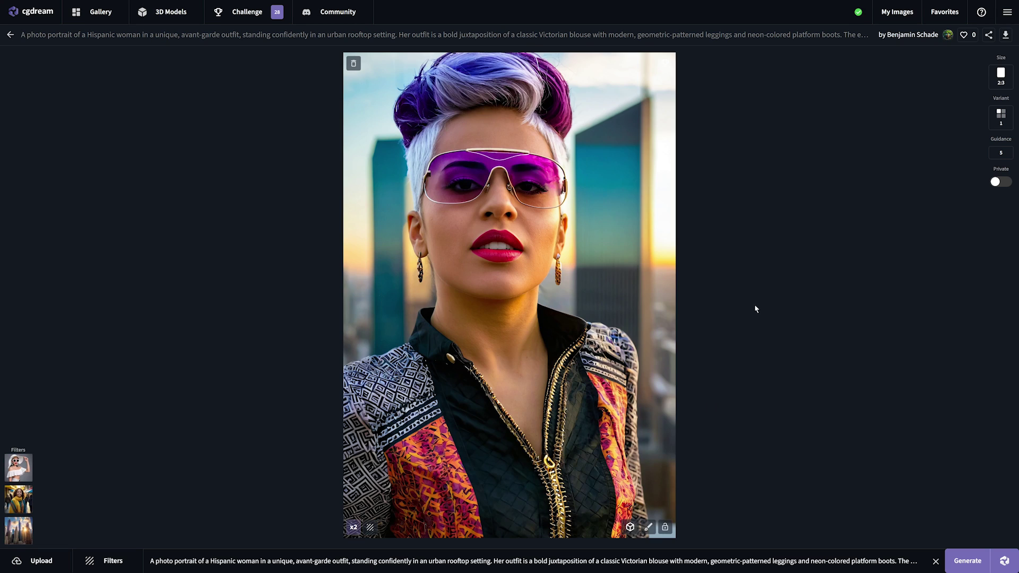
pyautogui.scroll(5, 563, 245)
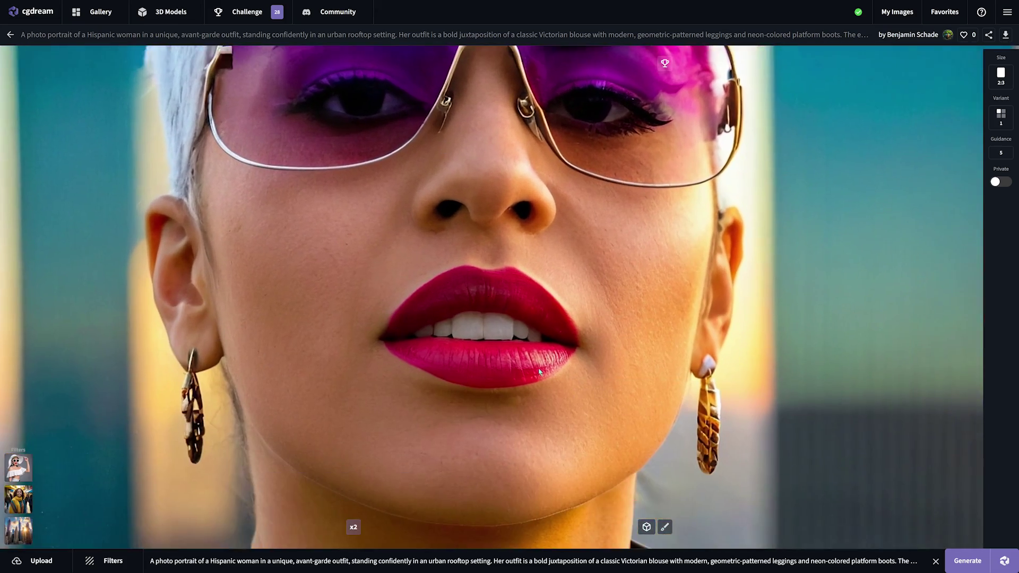
pyautogui.moveTo(539, 371); pyautogui.dragTo(497, 365)
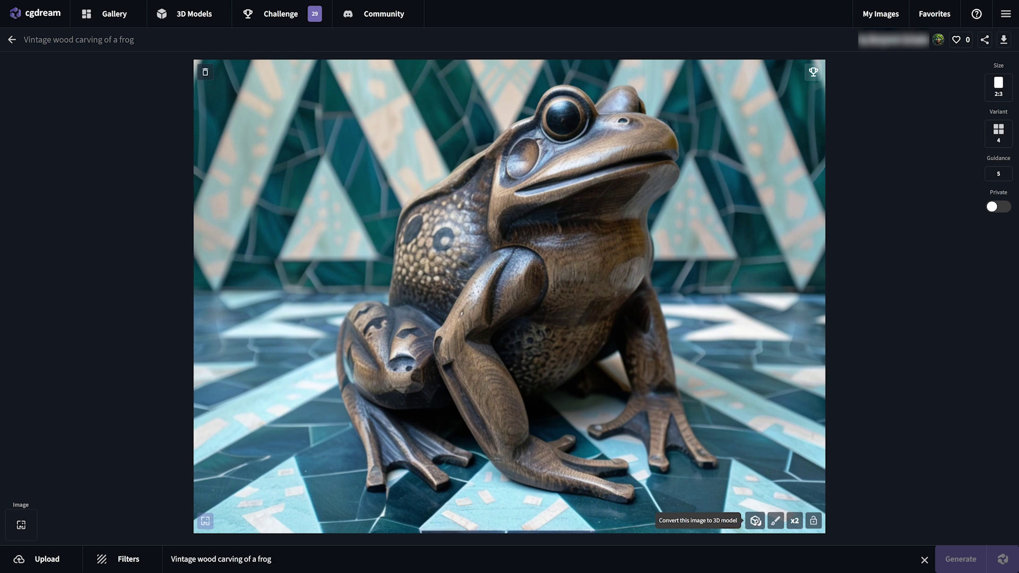
# Step: Convert the frog carving into a 3D model and orbit it to a three-quarter view
pyautogui.click(756, 521)
pyautogui.moveTo(840, 488); pyautogui.dragTo(338, 371)
pyautogui.scroll(5, 345, 376)
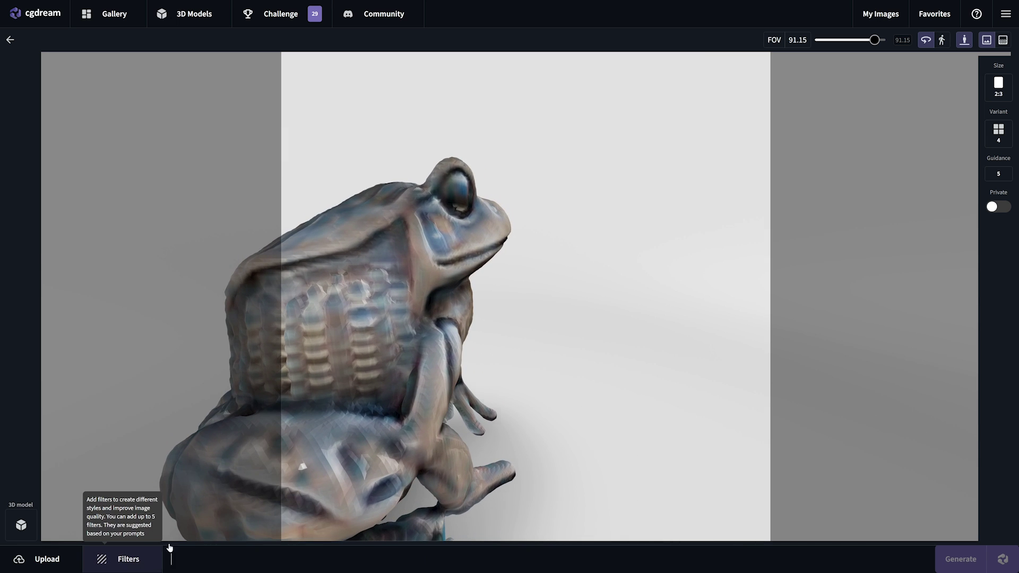
# Step: Generate an image guided by the frog model using the lily-pad pond prompt
pyautogui.write('A photo of a frog looking over a lily-pad filled pond while sitting on a rock on the shoreline')
pyautogui.click(487, 559)
pyautogui.press('Return')
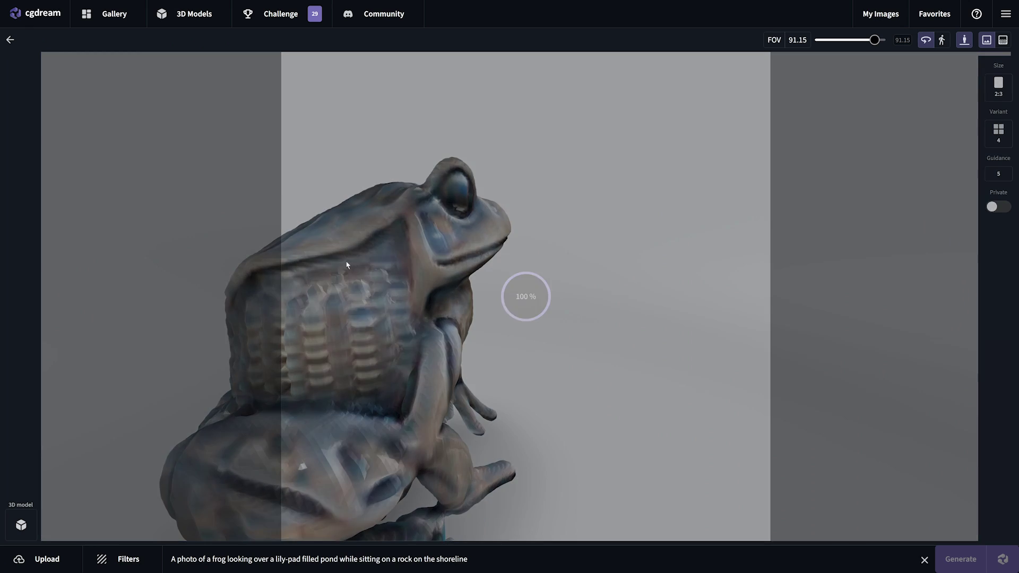